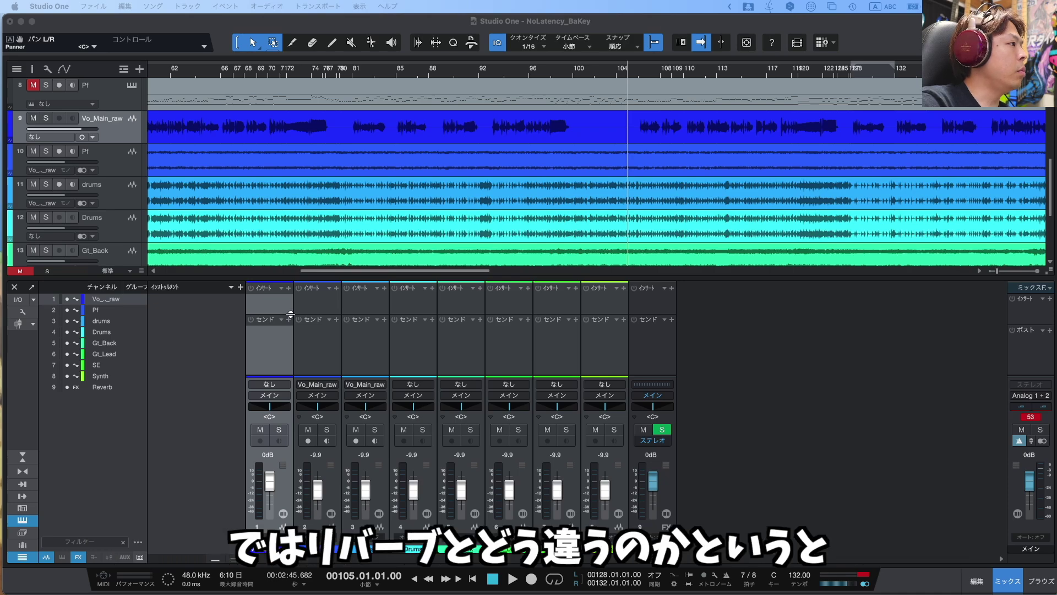
# - Enlarge the mixer's insert area, solo the Vo_Main_raw track and play the dry vocal from bar 106
pyautogui.moveTo(291, 314); pyautogui.dragTo(330, 321)
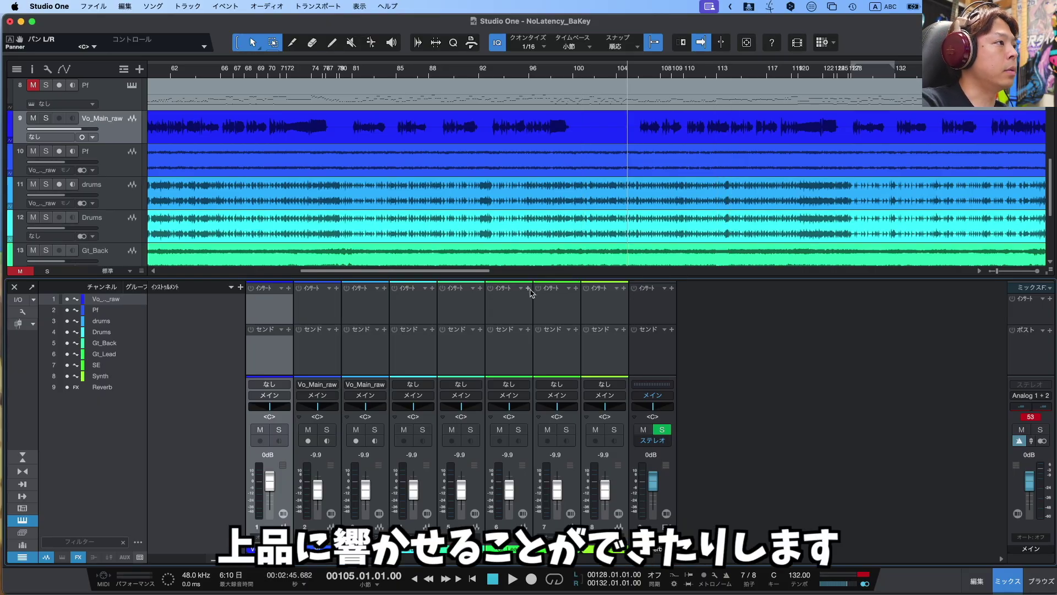
pyautogui.click(46, 119)
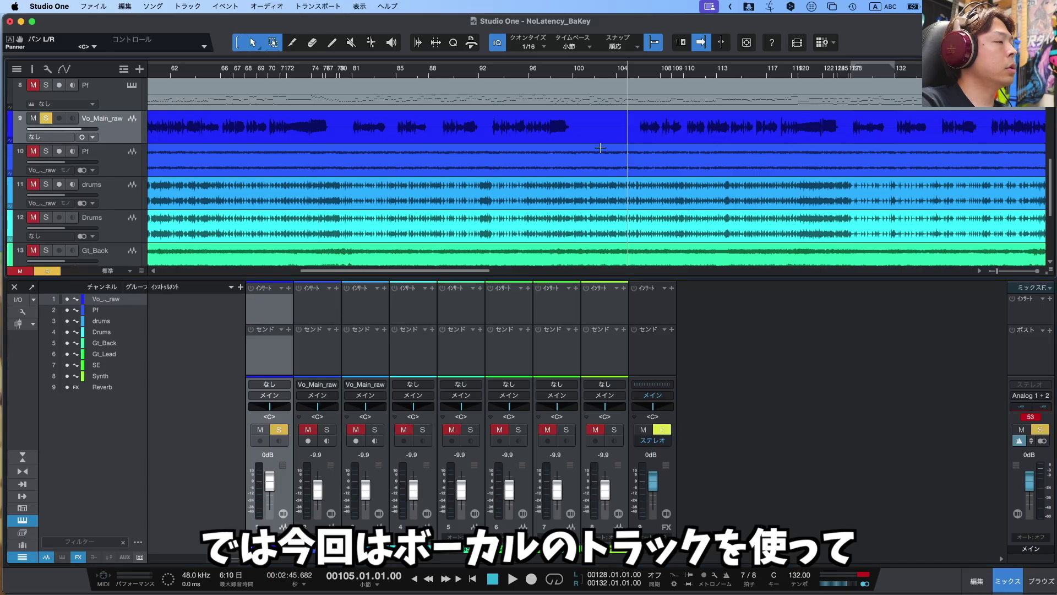
pyautogui.click(637, 75)
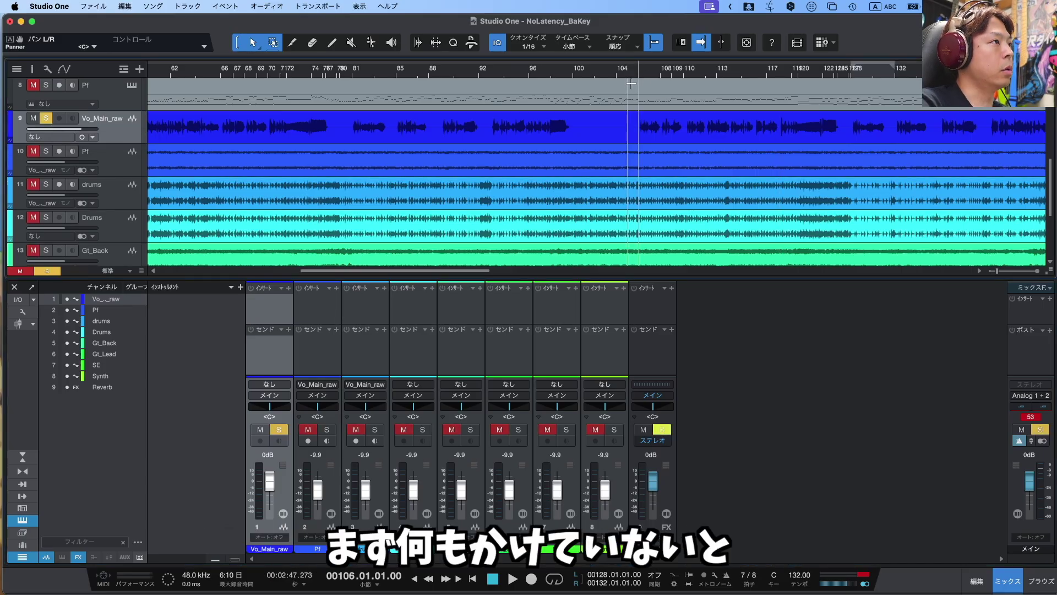
pyautogui.press('space')
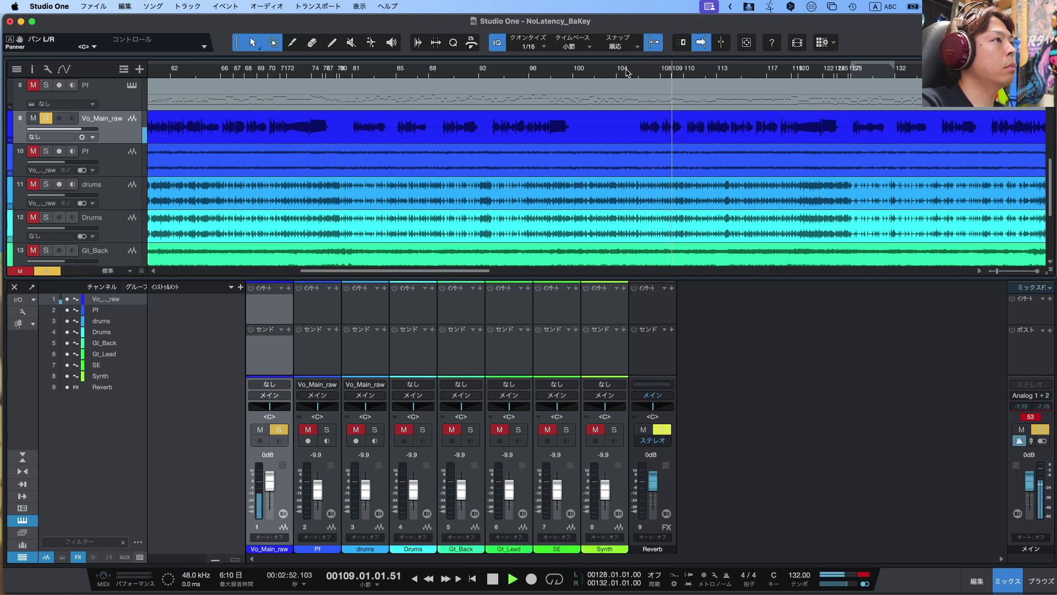
pyautogui.press('space')
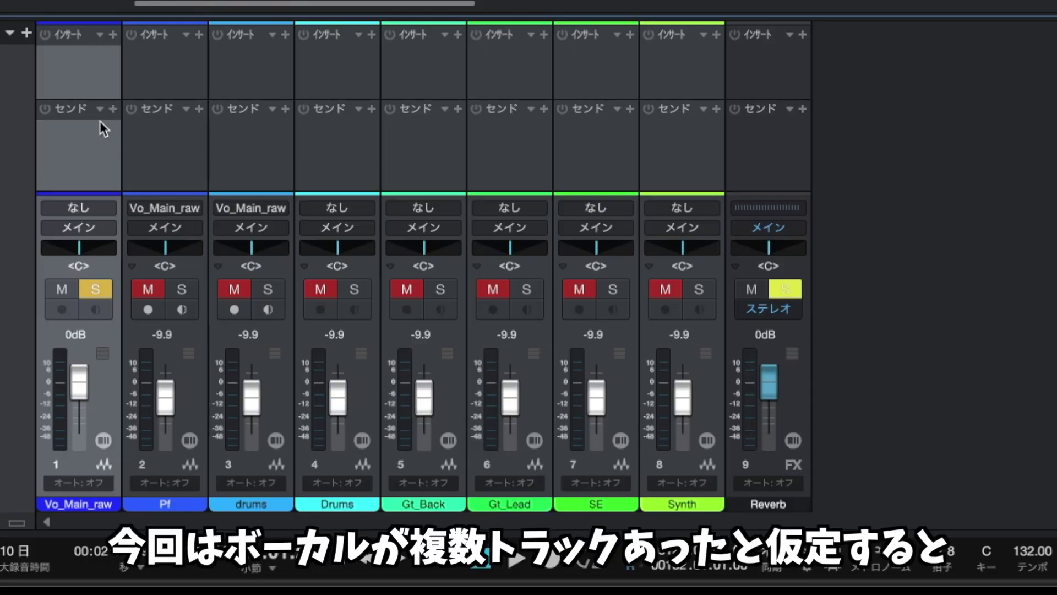
# - Add a new FX channel as a send on Vo_Main_raw and rename it Delay
pyautogui.click(114, 109)
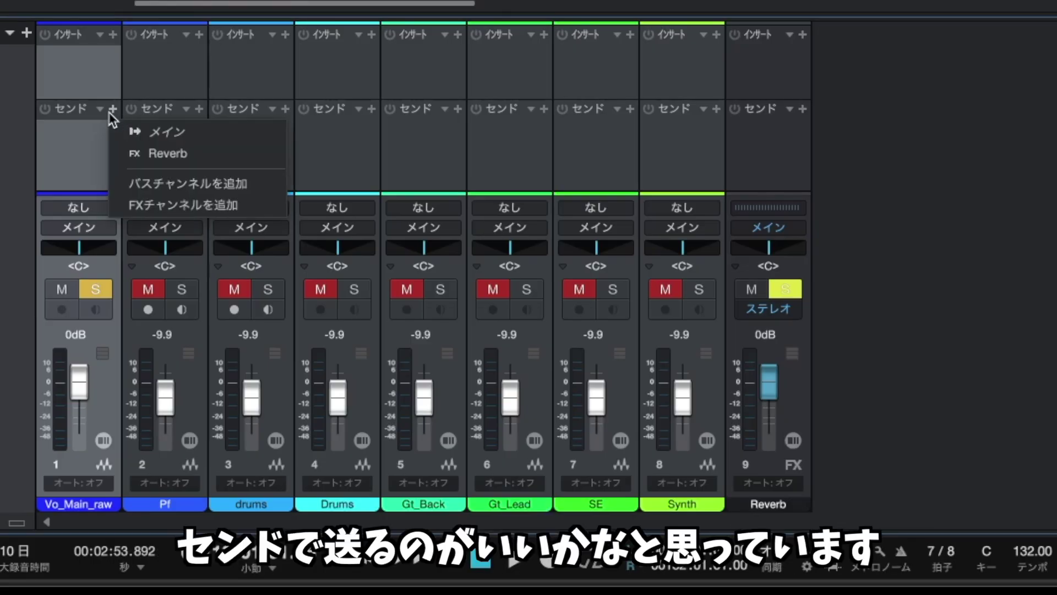
pyautogui.click(236, 214)
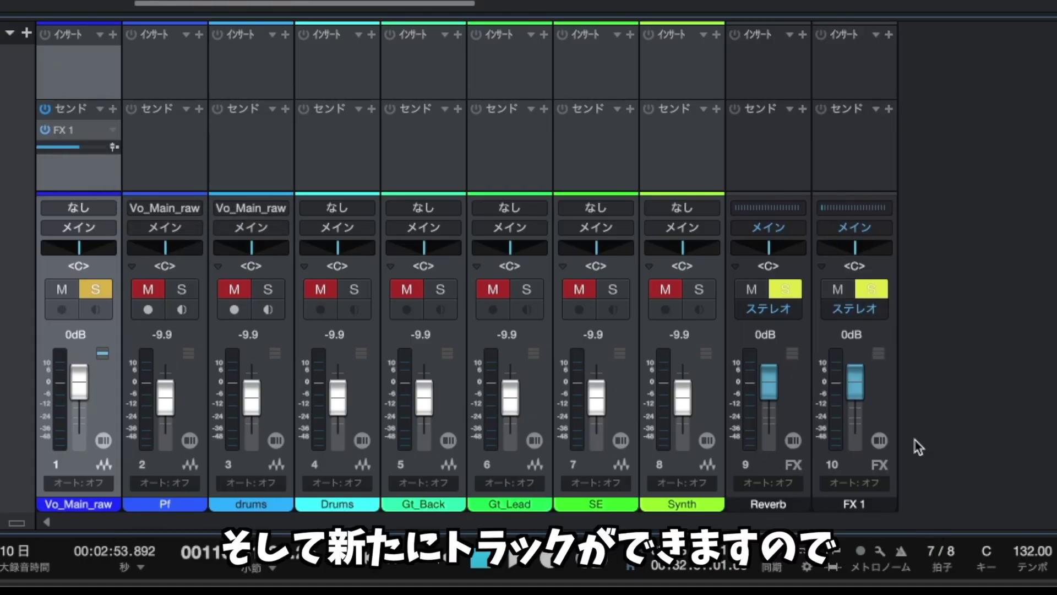
pyautogui.doubleClick(859, 503)
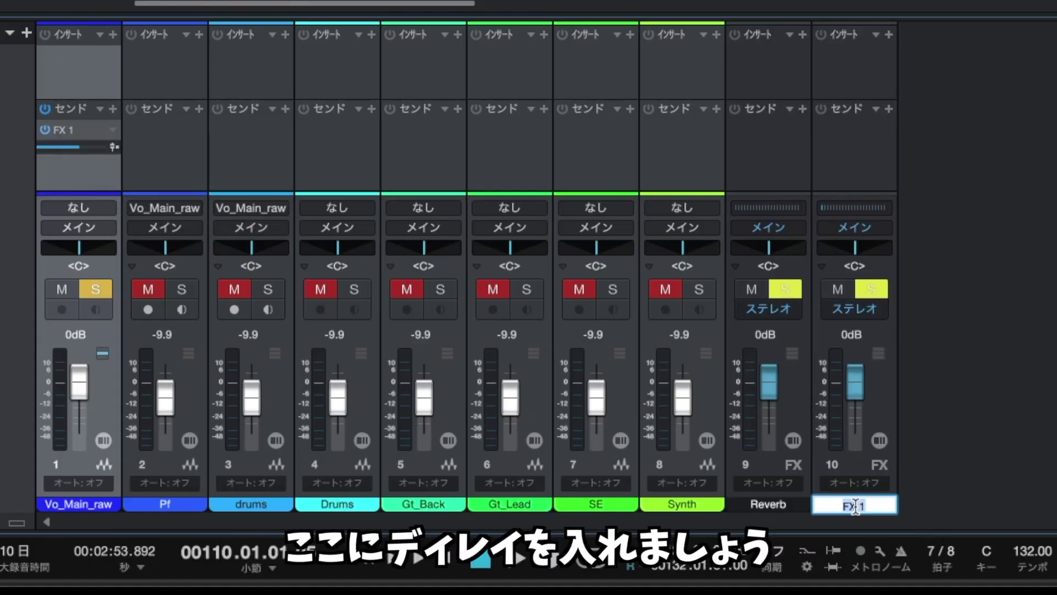
pyautogui.write('Delay')
pyautogui.press('Return')
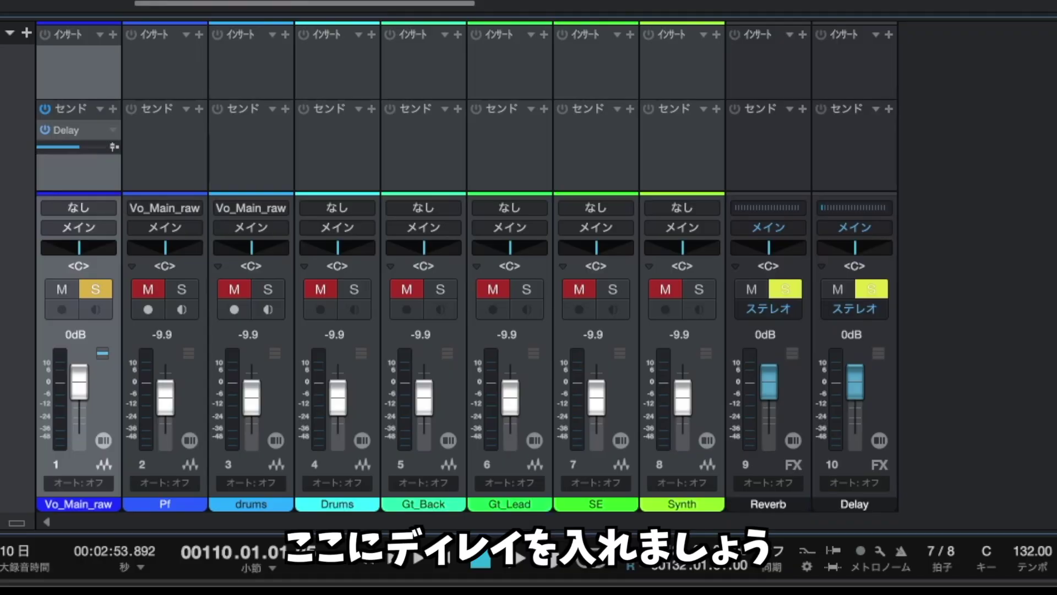
# - Find the Beat Delay plug-in by searching for "delay", insert it on the Delay channel and play back the soloed vocal
pyautogui.click(888, 35)
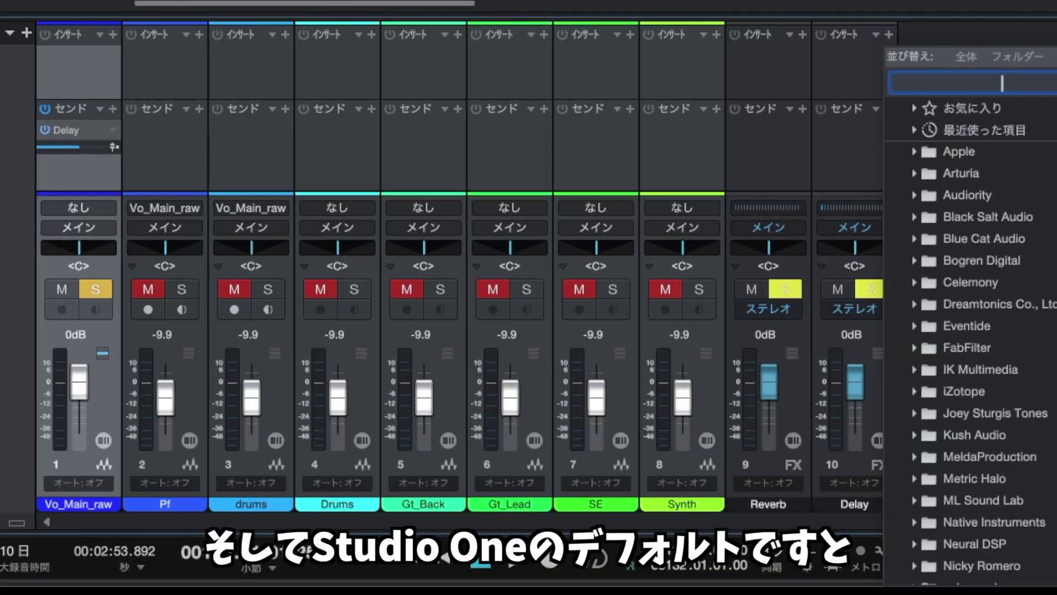
pyautogui.write('delay')
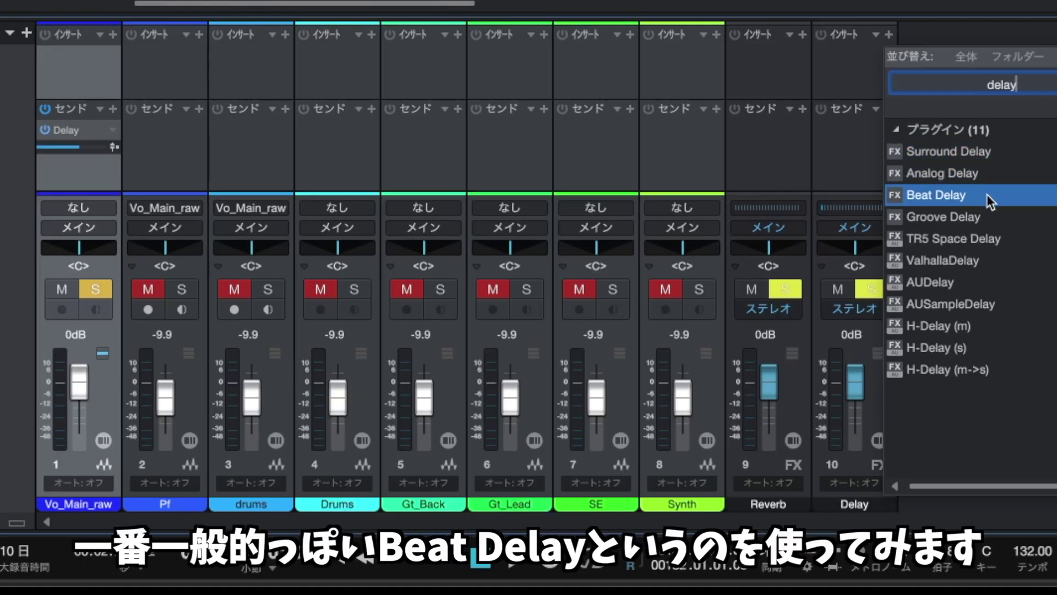
pyautogui.doubleClick(986, 194)
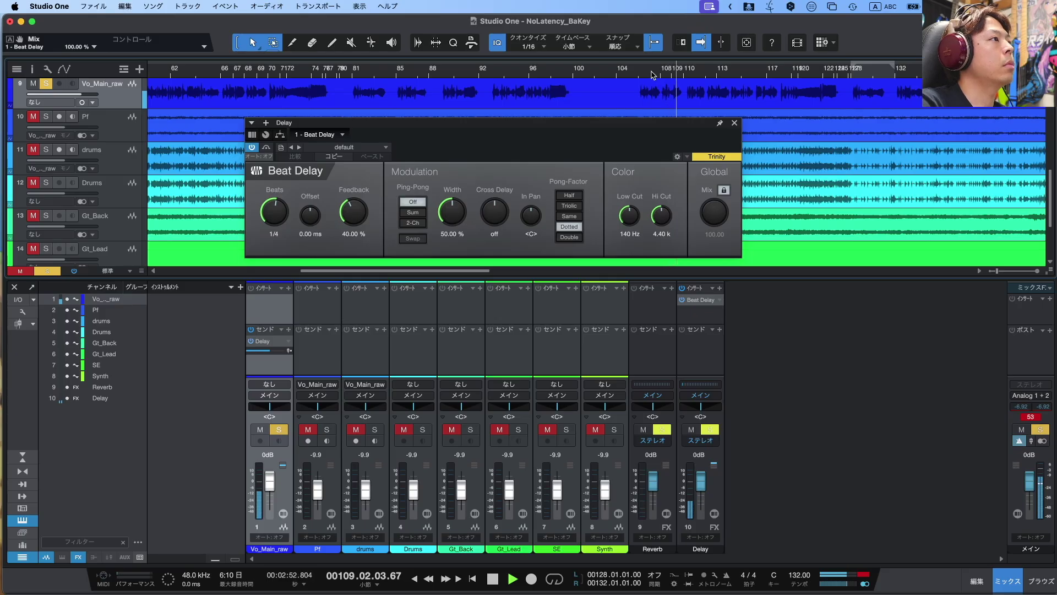
pyautogui.press('space')
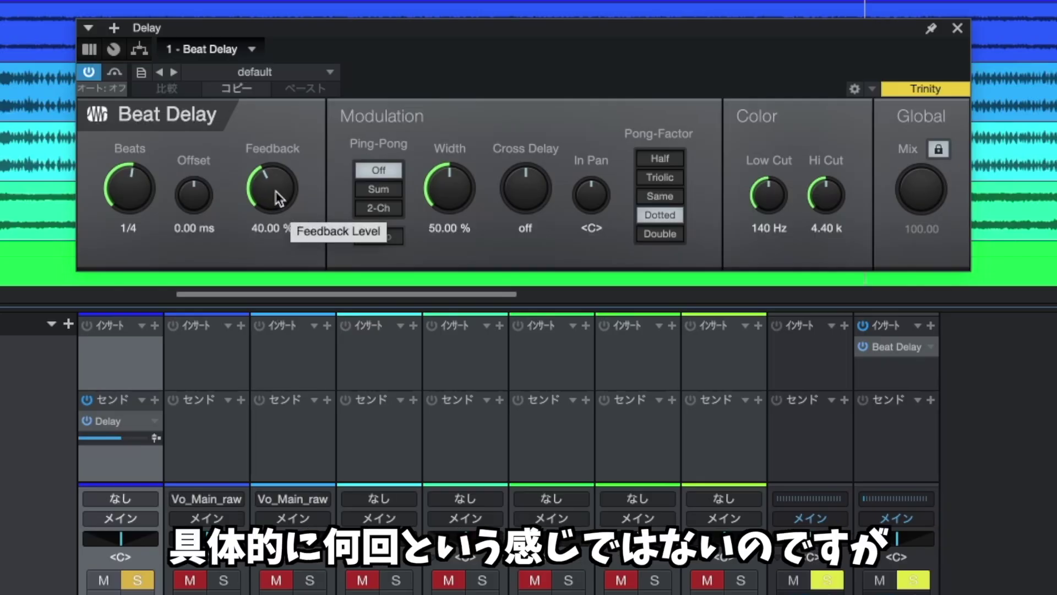
# - Try lower Beat Delay feedback settings down to 0%, ending with the feedback at 10%
pyautogui.moveTo(280, 198); pyautogui.dragTo(279, 278)
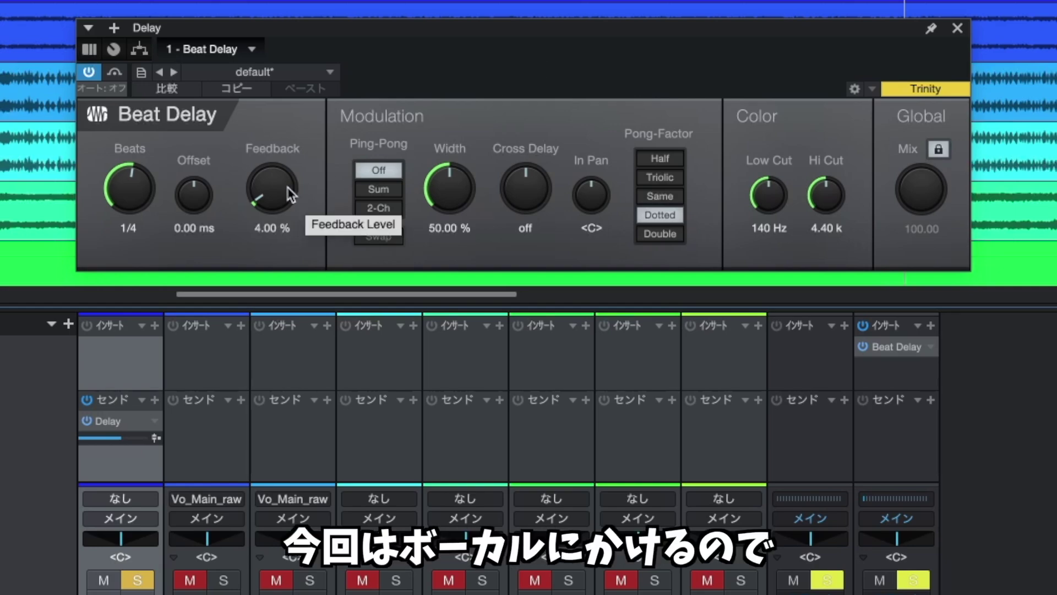
pyautogui.moveTo(289, 194); pyautogui.dragTo(279, 271)
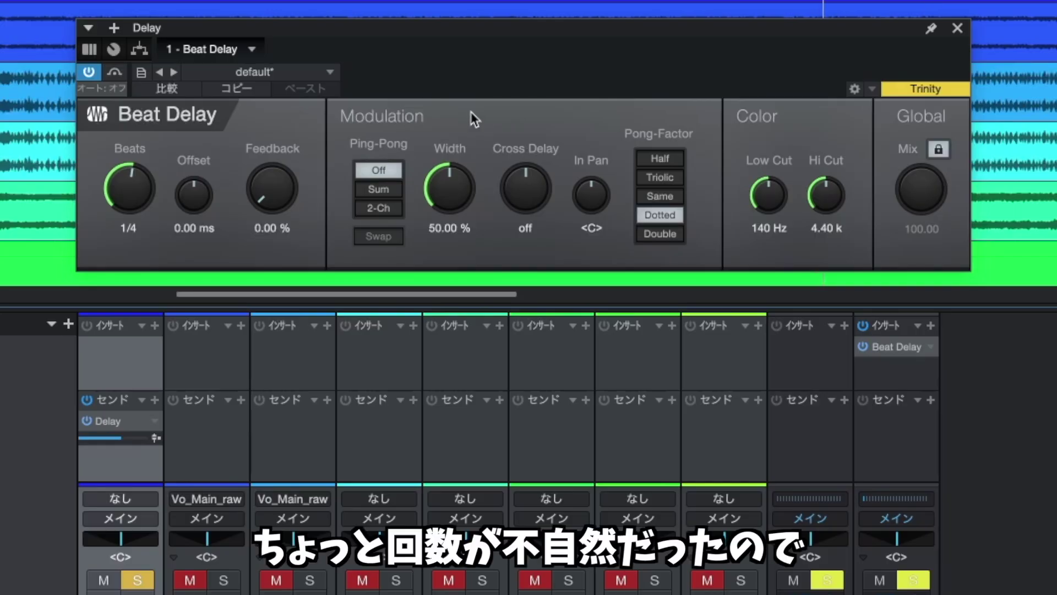
pyautogui.moveTo(281, 185); pyautogui.dragTo(282, 168)
pyautogui.scroll(1, 286, 190)
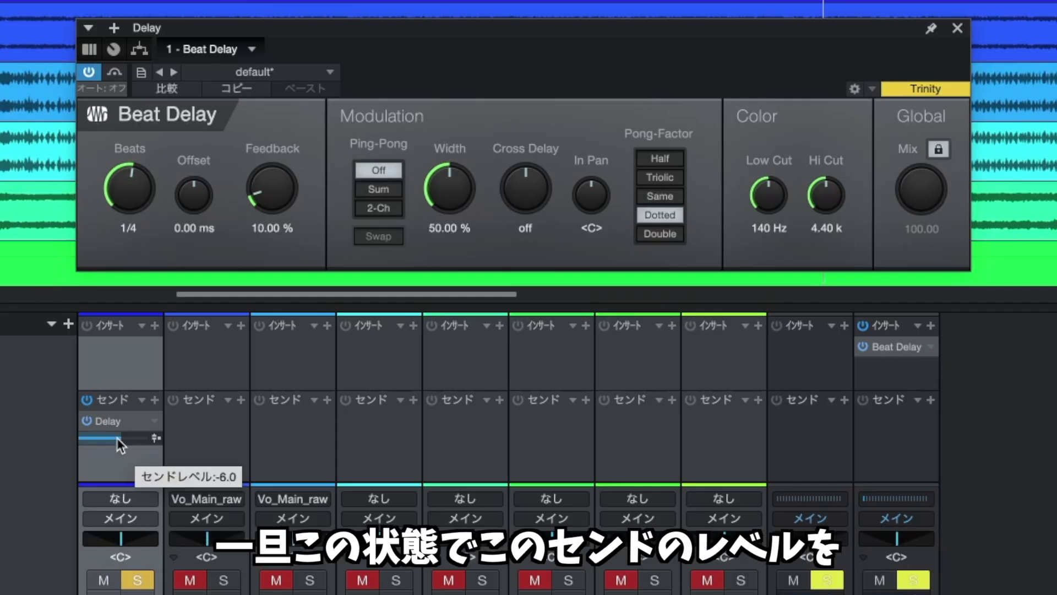
# - Lower the Vo_Main_raw send level to Delay to -25.0 dB and listen to the soloed vocal
pyautogui.moveTo(116, 438); pyautogui.dragTo(96, 441)
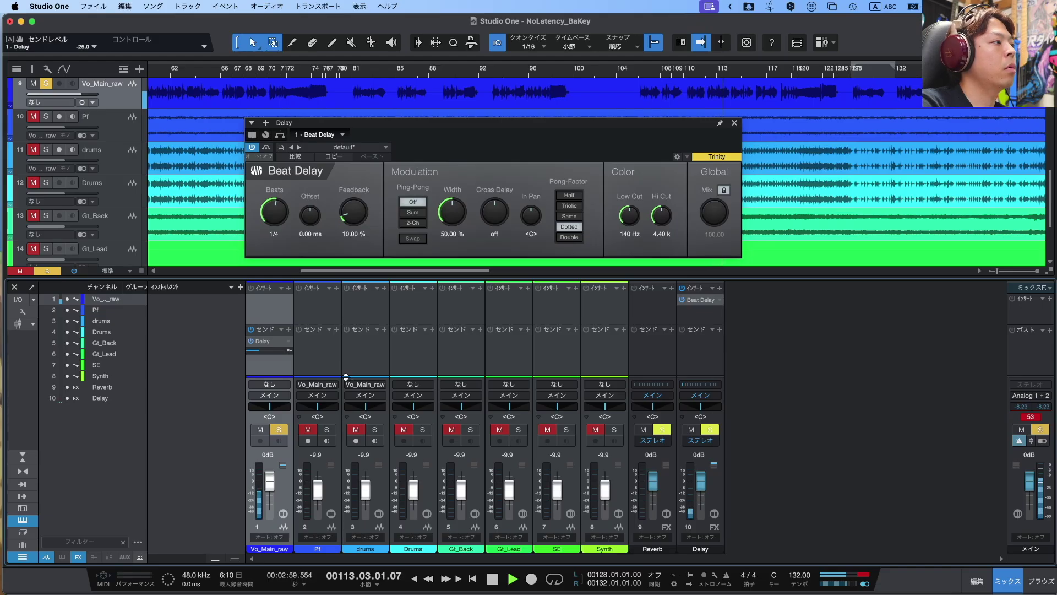
pyautogui.press('space')
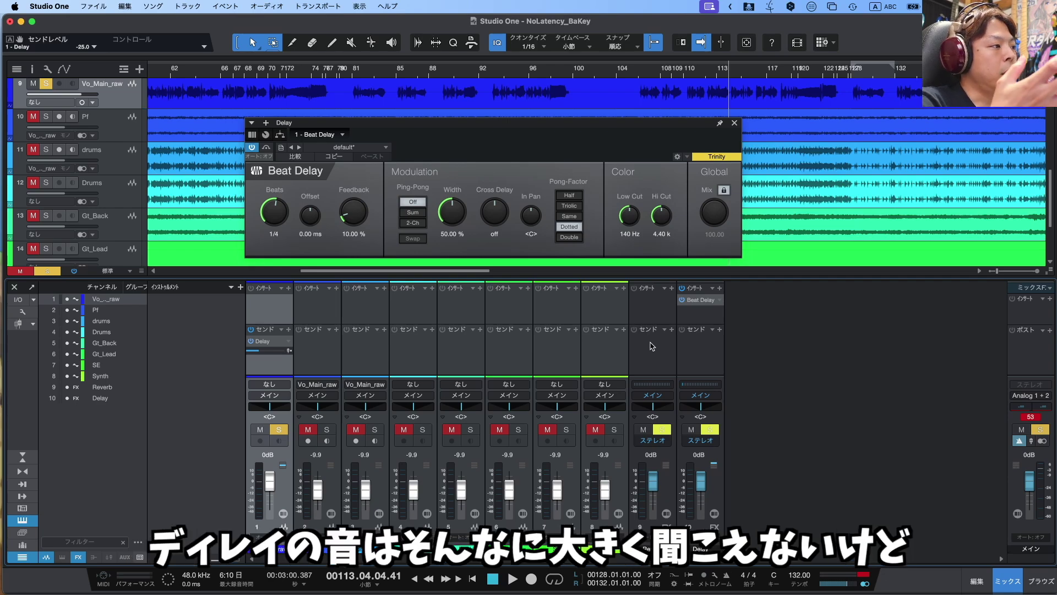
# - Turn off the vocal solo, unmute all tracks and play the full mix from bar 106
pyautogui.click(675, 78)
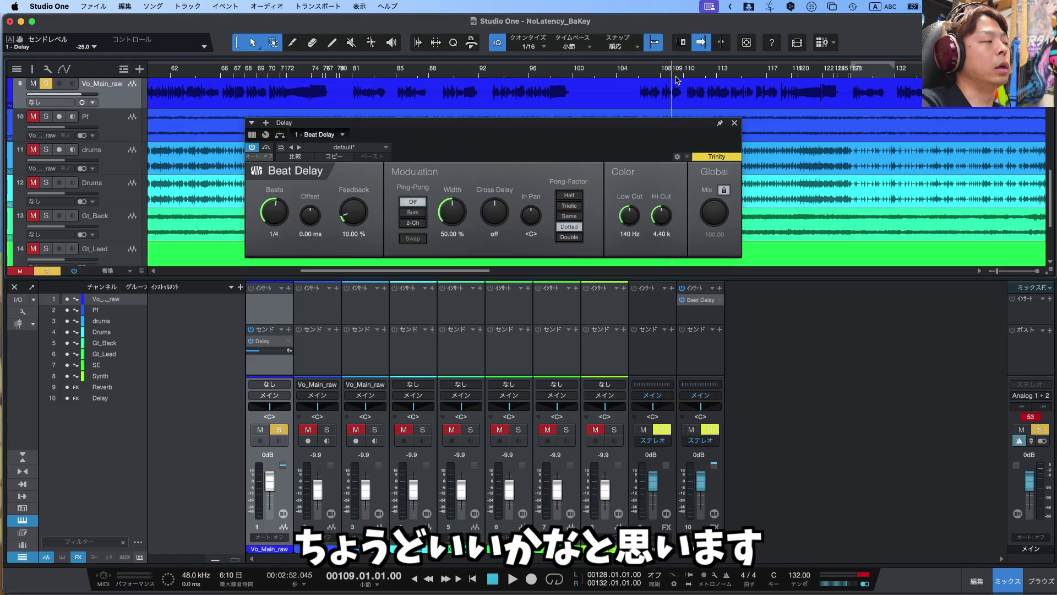
pyautogui.click(636, 77)
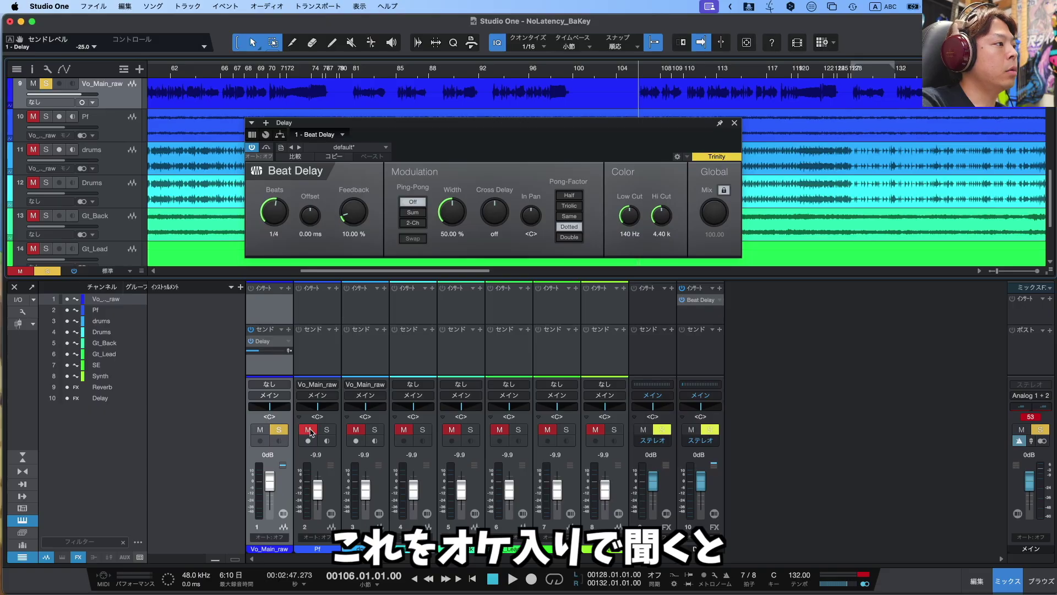
pyautogui.click(279, 429)
pyautogui.click(260, 429)
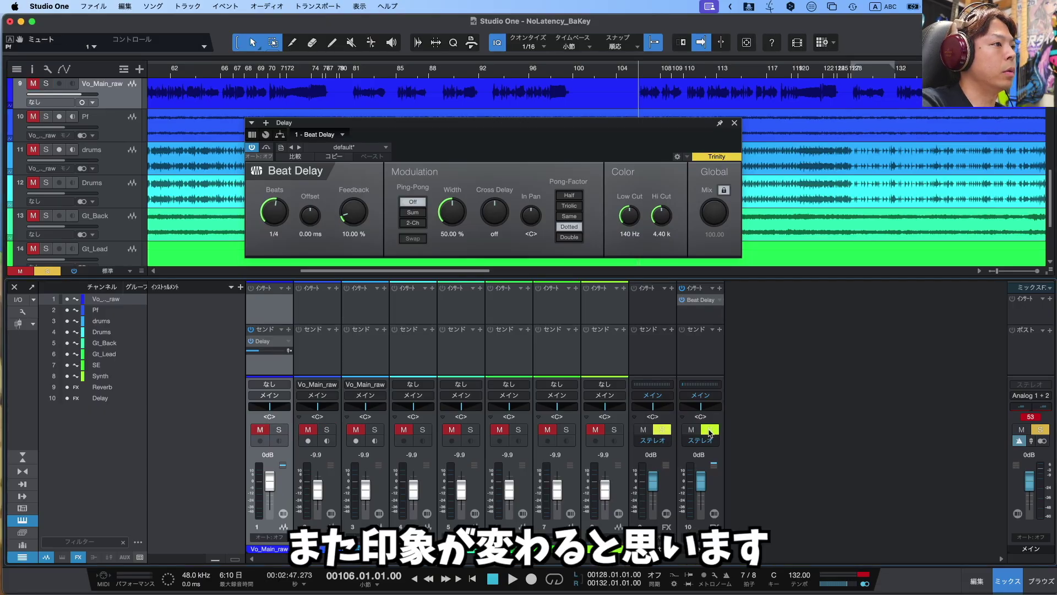
pyautogui.press('space')
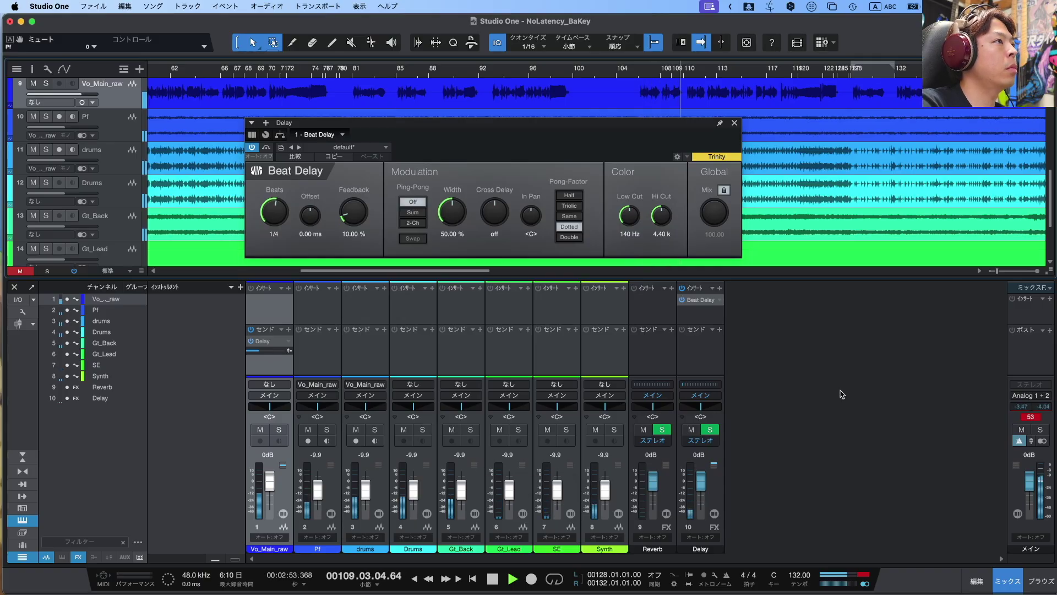
pyautogui.press('space')
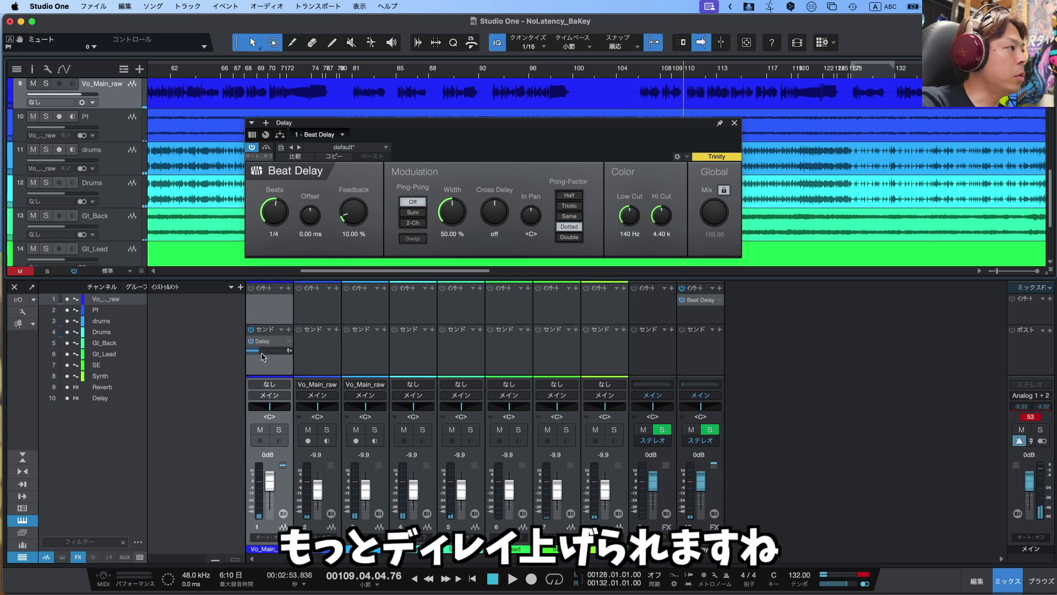
# - Raise the vocal's Delay send to -15.0 dB, then fine-tune it to -18.3 dB while playing the mix from bar 106
pyautogui.click(638, 74)
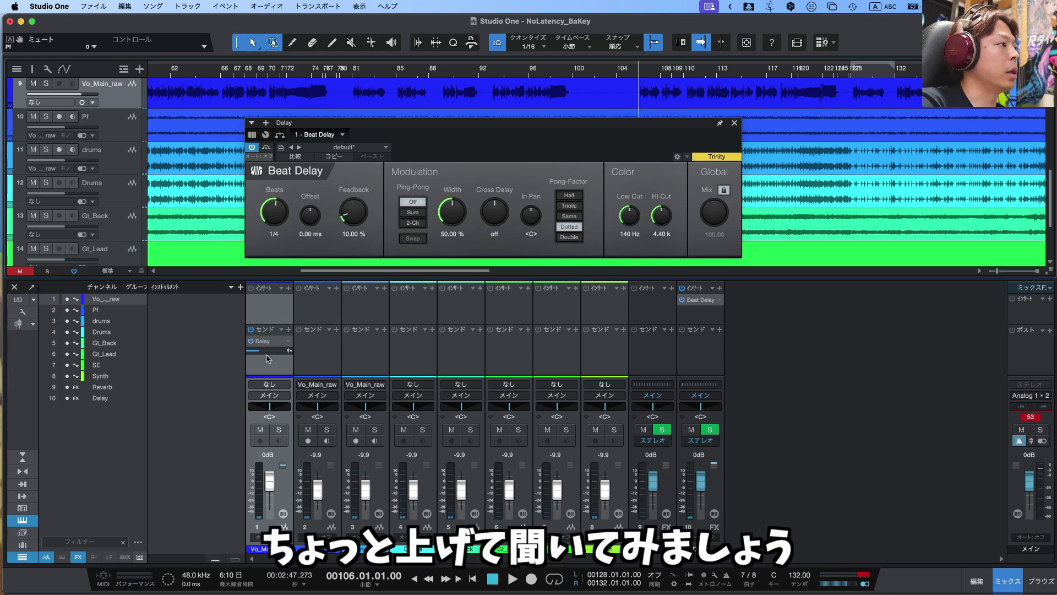
pyautogui.moveTo(261, 354); pyautogui.dragTo(265, 355)
pyautogui.press('space')
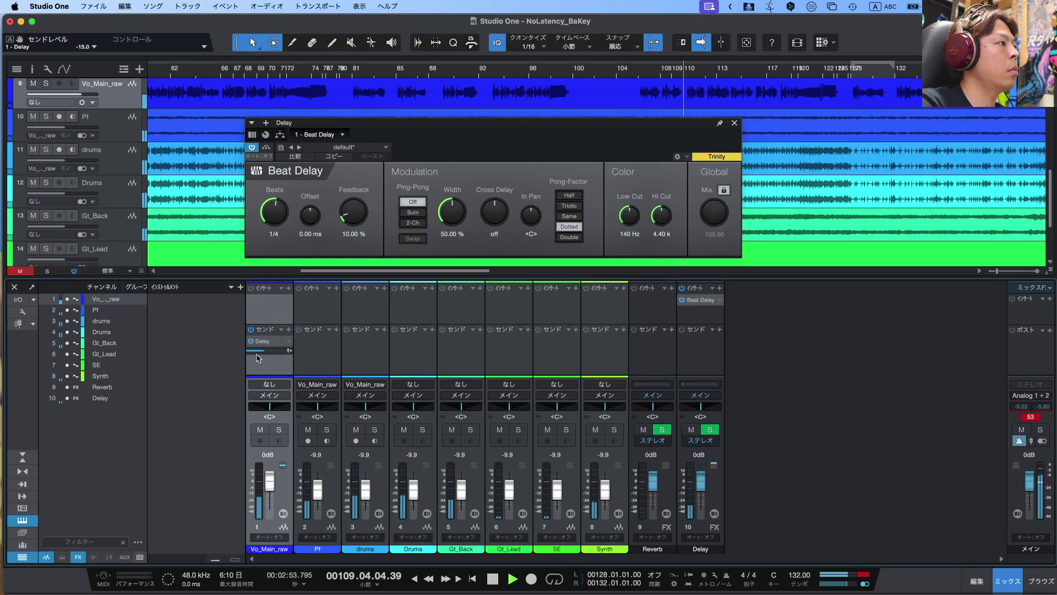
pyautogui.moveTo(263, 355)
pyautogui.moveTo(263, 355); pyautogui.dragTo(261, 355)
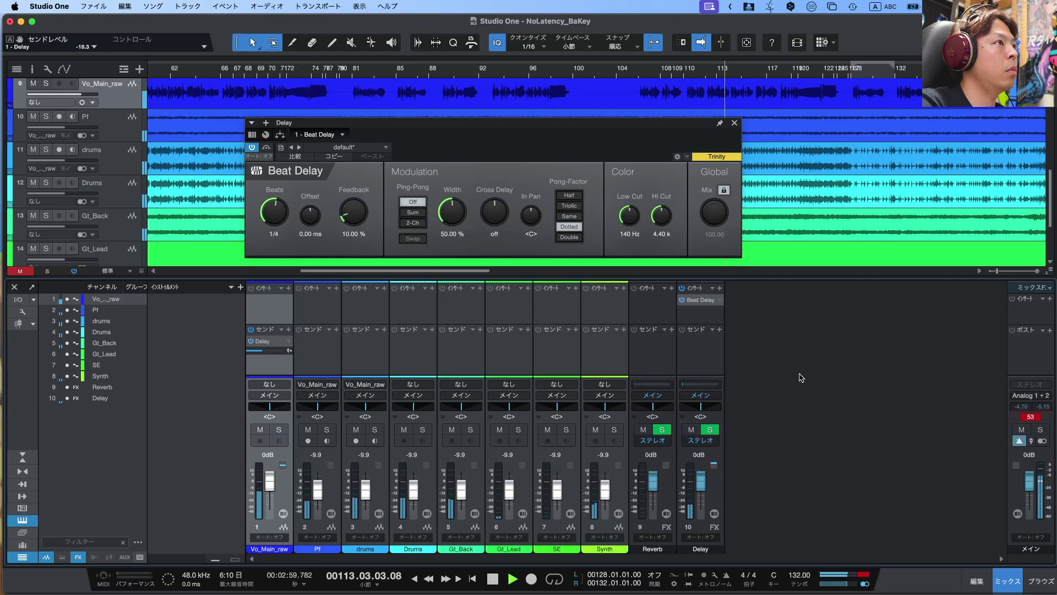
pyautogui.press('space')
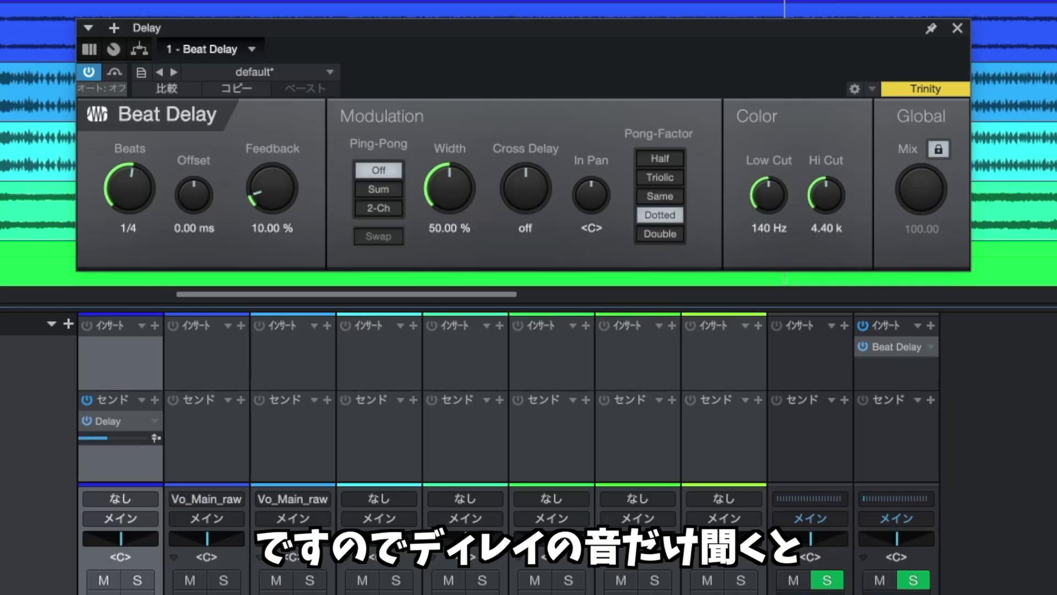
# - Solo the Delay channel to audition the delay sound from bar 106, then clear the solo
pyautogui.click(911, 580)
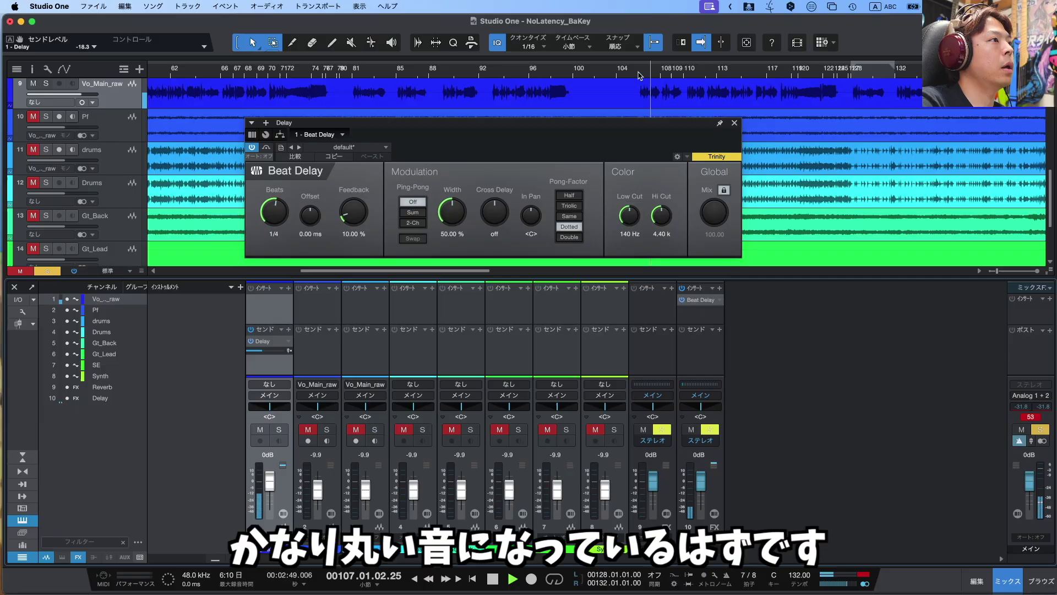
pyautogui.press('space')
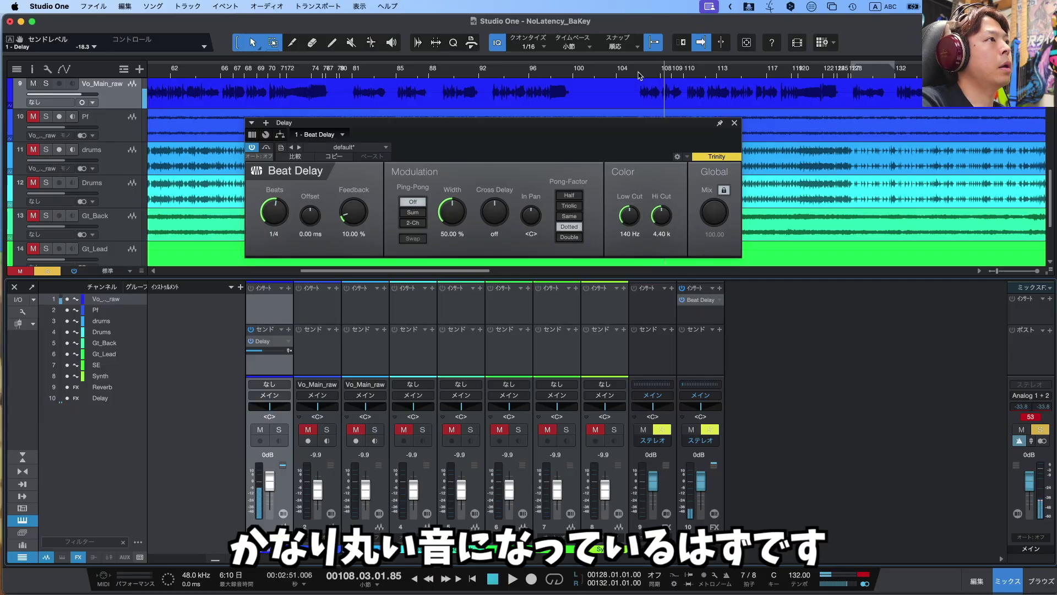
pyautogui.hotkey('shift', 's')
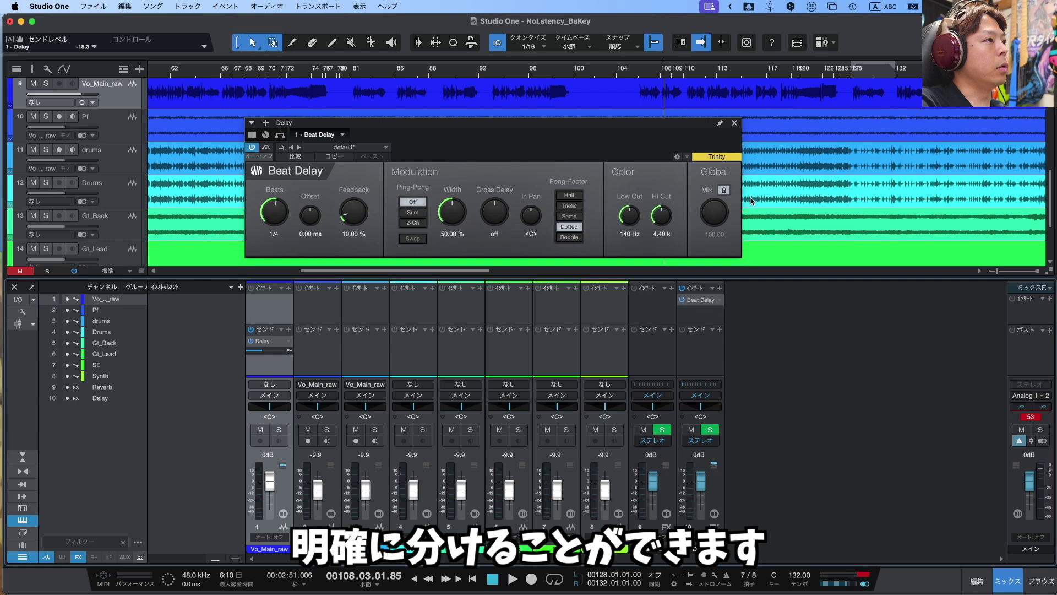
# - Set the Beat Delay Hi Cut to 20 kHz, solo Vo_Main_raw and play it from bar 106
pyautogui.moveTo(666, 223); pyautogui.dragTo(665, 87)
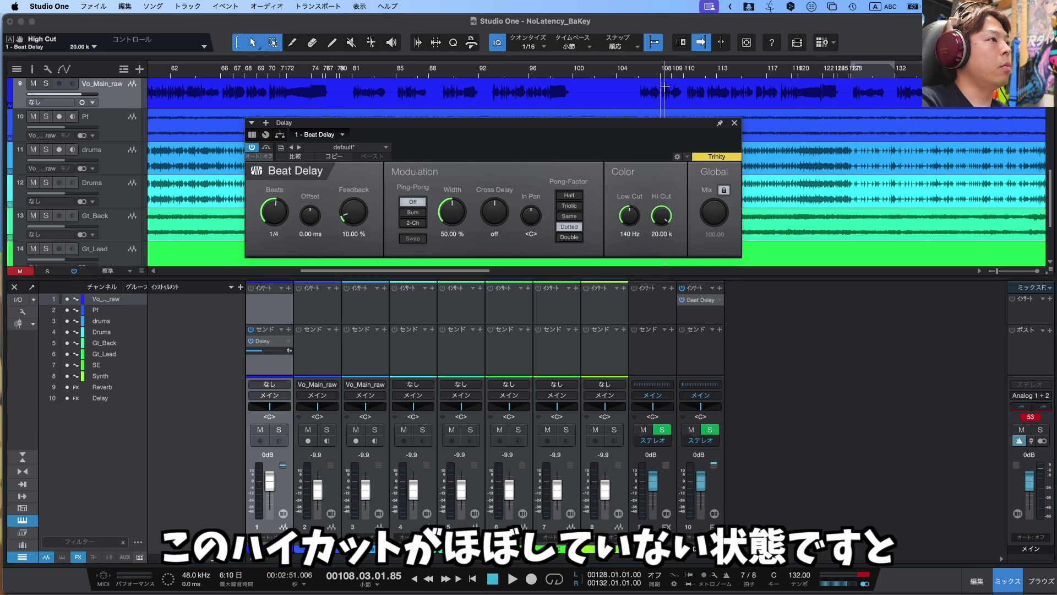
pyautogui.click(640, 71)
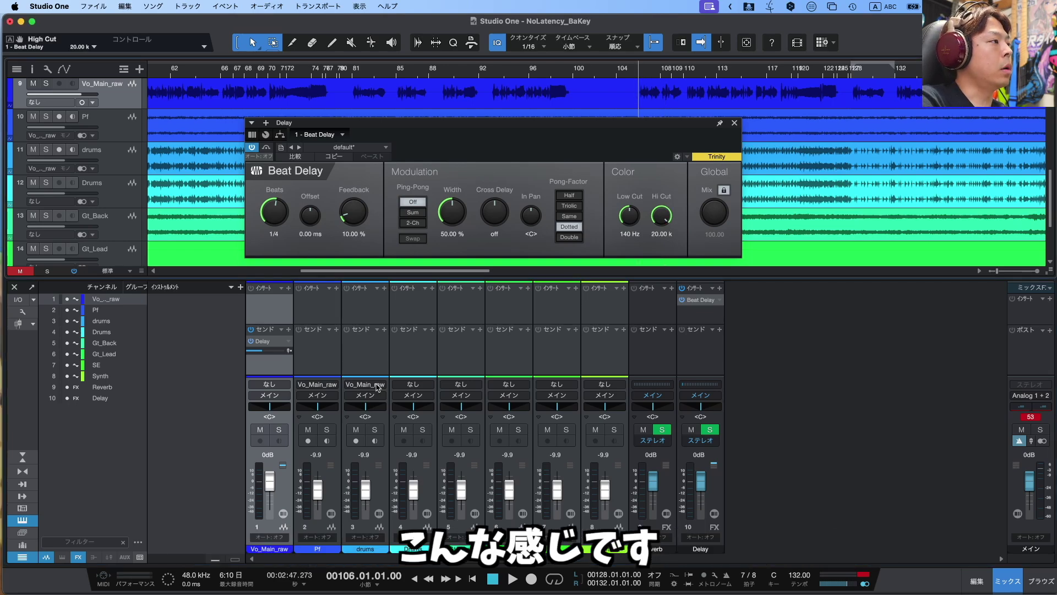
pyautogui.click(279, 428)
pyautogui.press('space')
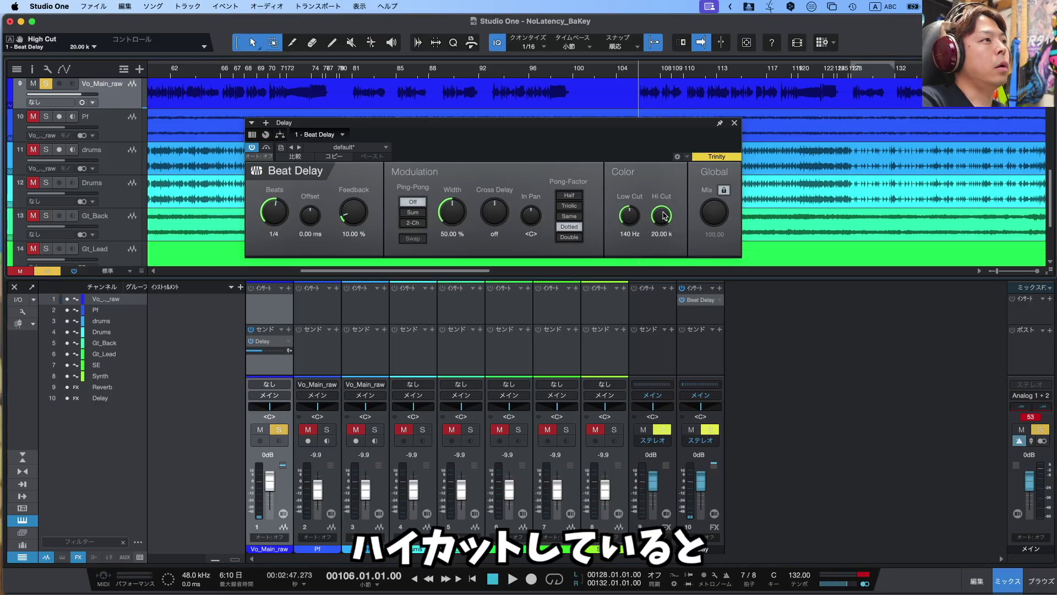
# - Lower the Beat Delay Hi Cut to about 3.68 kHz while auditioning the soloed vocal
pyautogui.moveTo(666, 223); pyautogui.dragTo(666, 273)
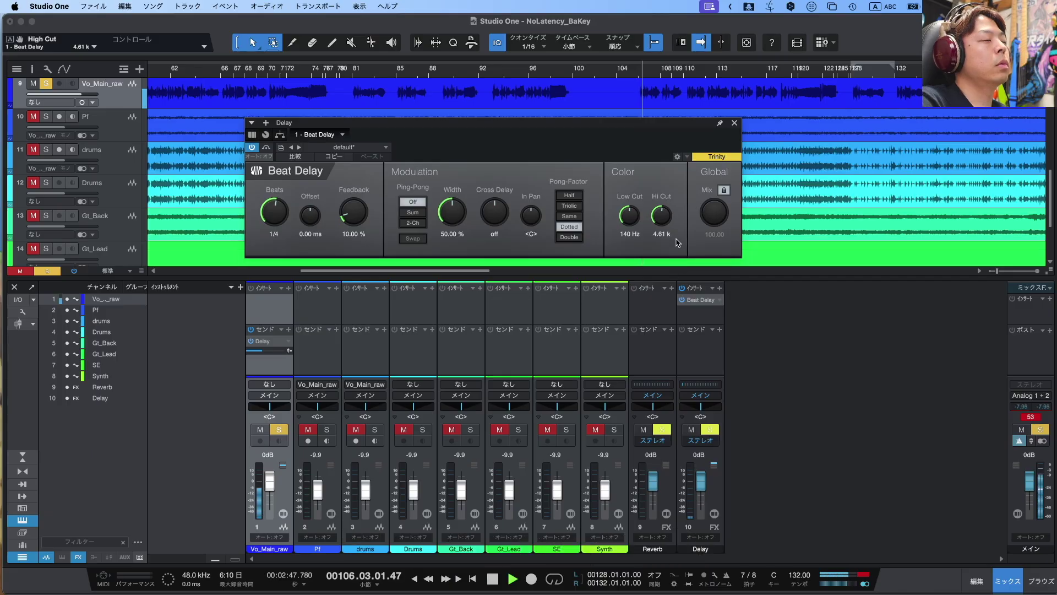
pyautogui.scroll(-5, 660, 225)
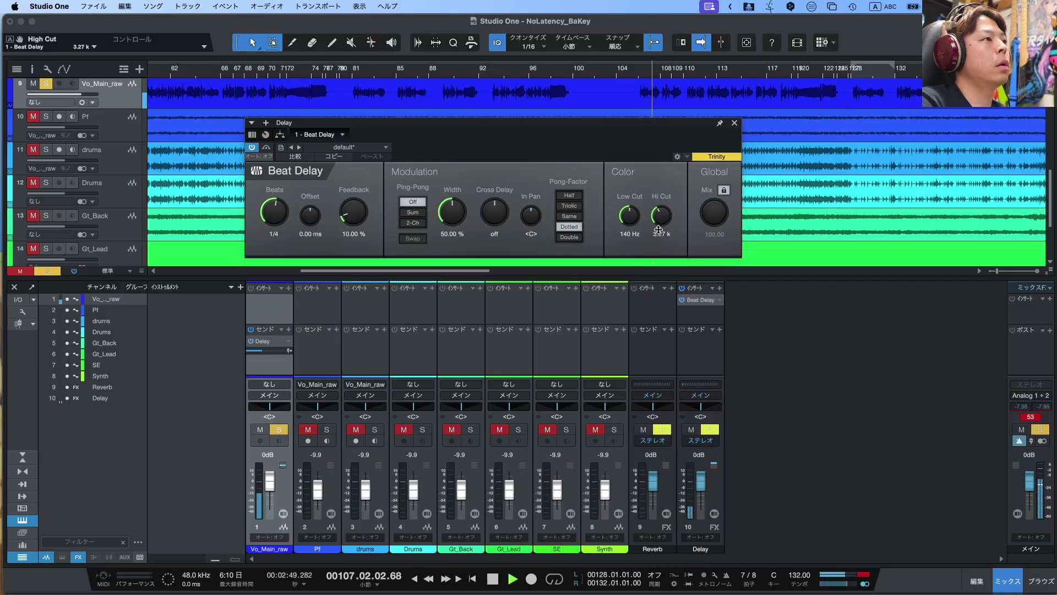
pyautogui.scroll(2, 660, 226)
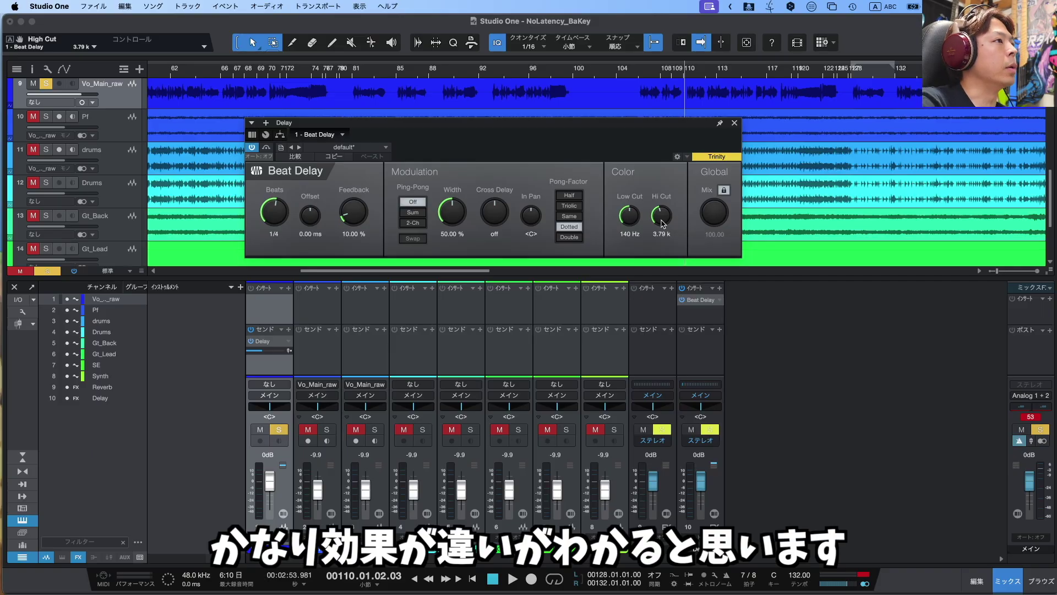
pyautogui.scroll(-1, 662, 223)
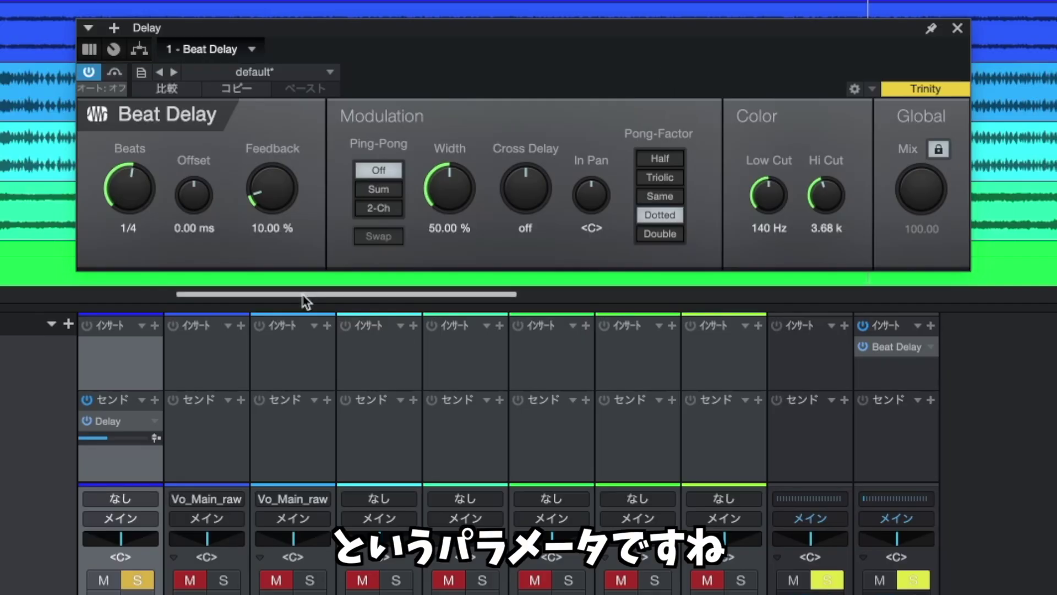
# - Compare the Beat Delay's Sum and Off Ping-Pong modes, leaving Ping-Pong on Sum
pyautogui.click(380, 188)
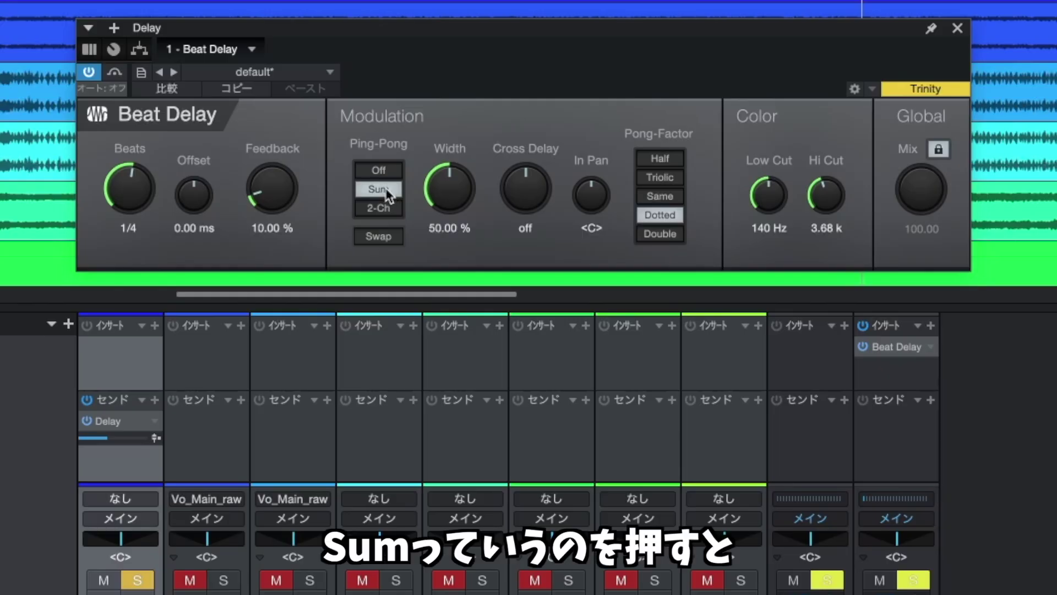
pyautogui.click(385, 174)
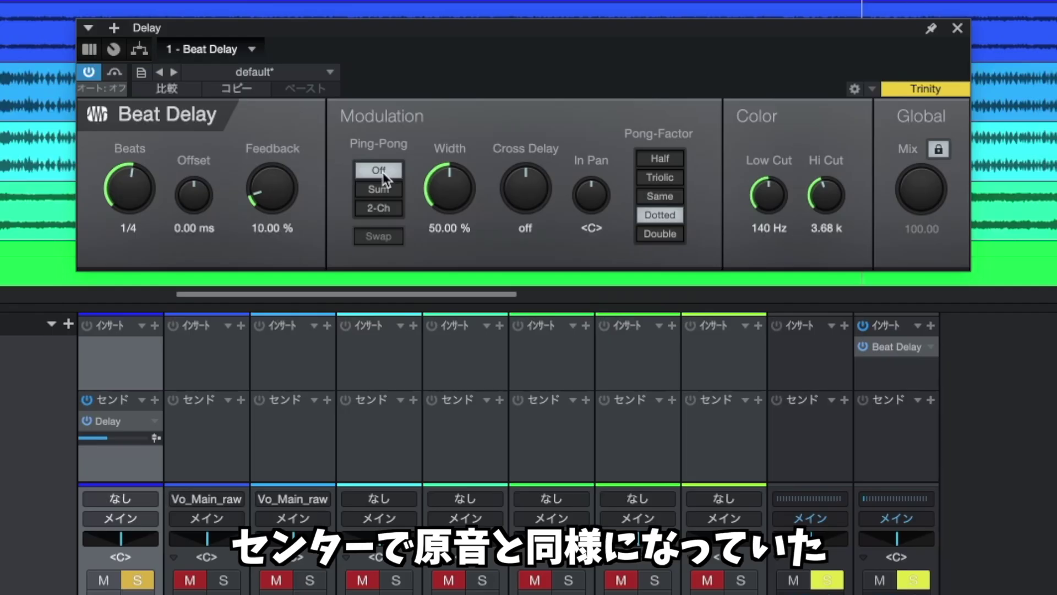
pyautogui.click(378, 190)
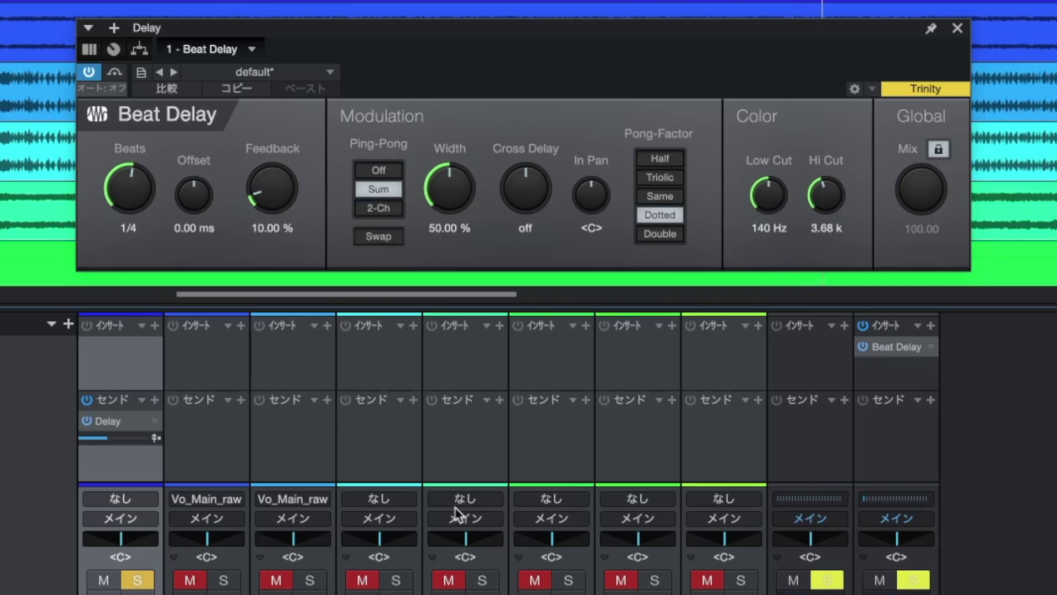
# - Try the 2-Ch Ping-Pong mode with its Swap option and play the soloed vocal from bar 106
pyautogui.click(392, 208)
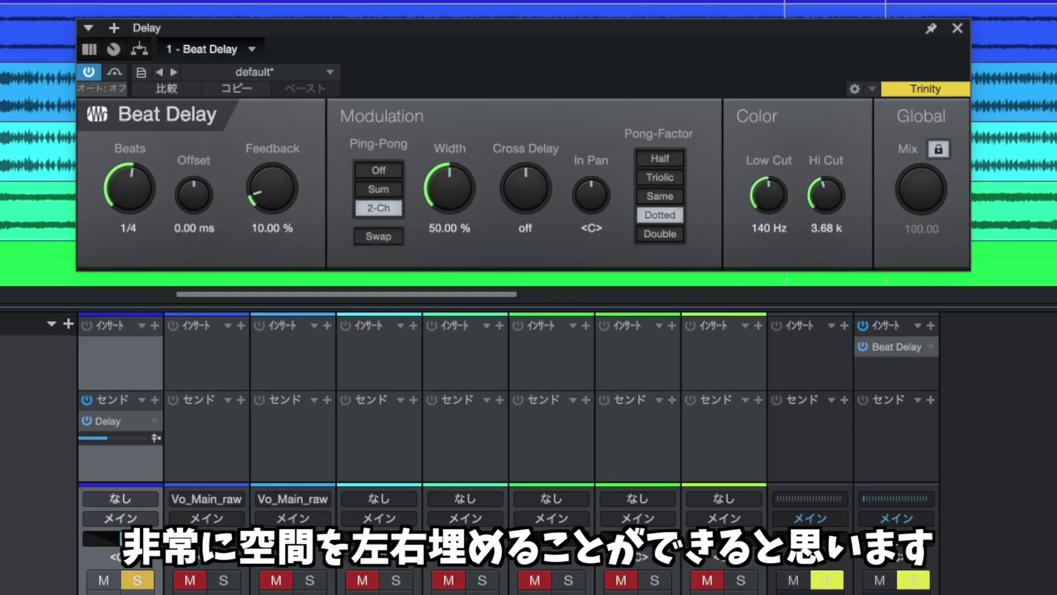
pyautogui.click(388, 236)
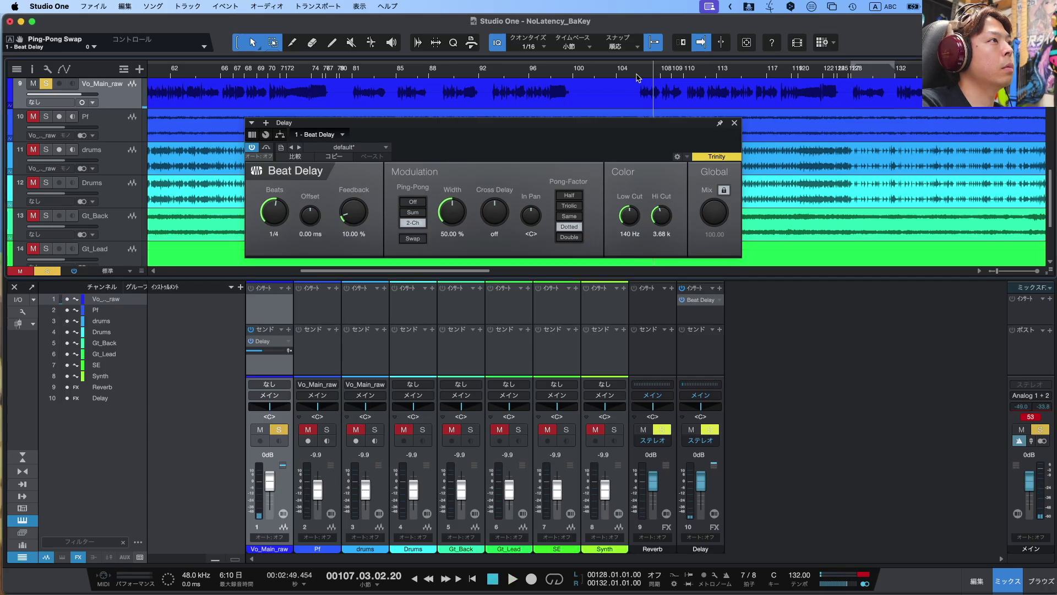
pyautogui.click(637, 77)
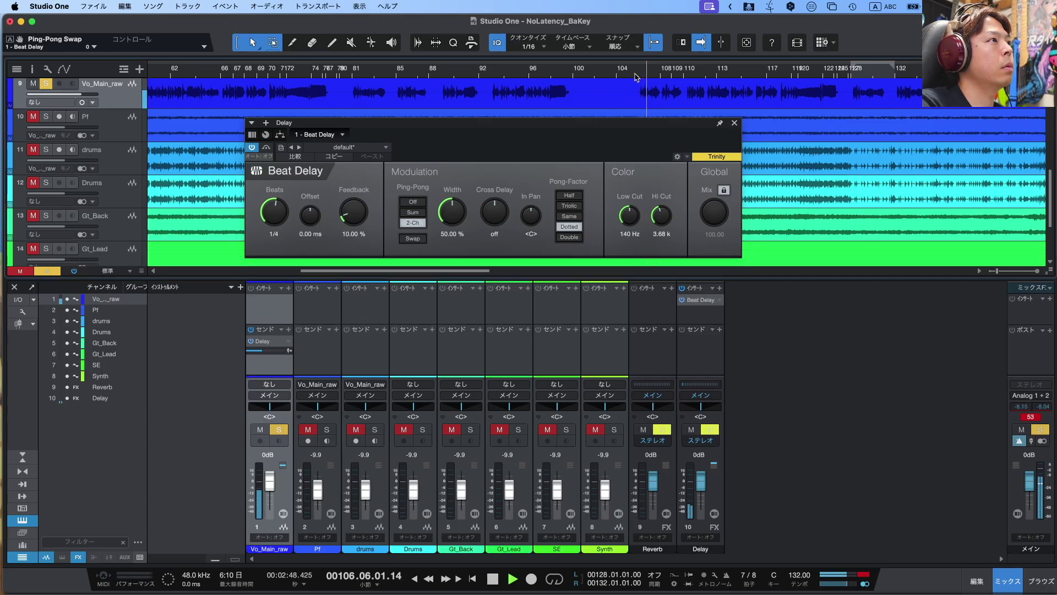
pyautogui.press('space')
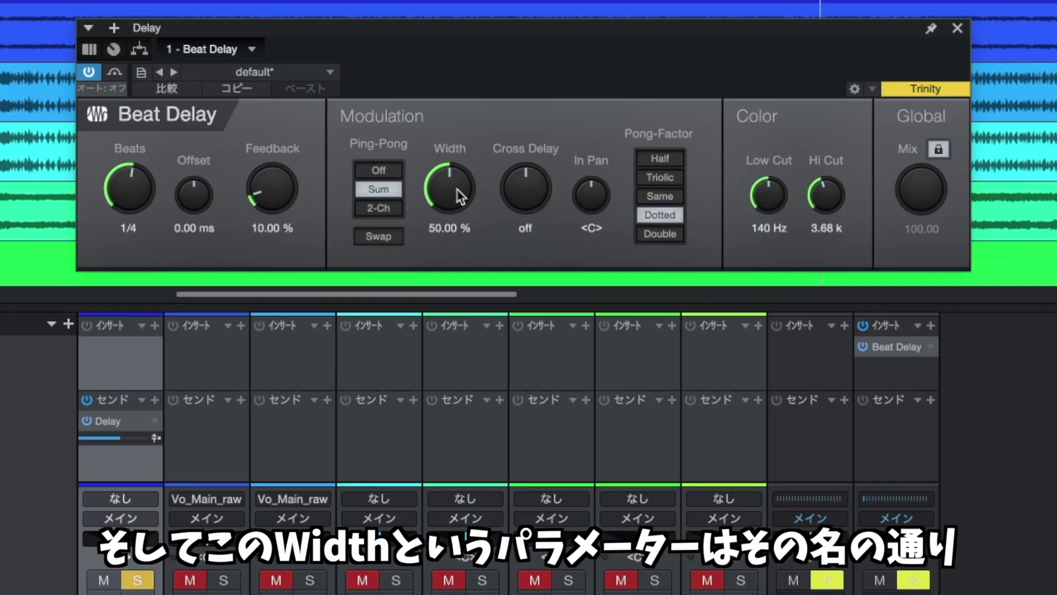
# - Compare the Beat Delay Width at 49% and 100% with Ping-Pong Sum, then return it to 50%
pyautogui.moveTo(456, 193); pyautogui.dragTo(468, 189)
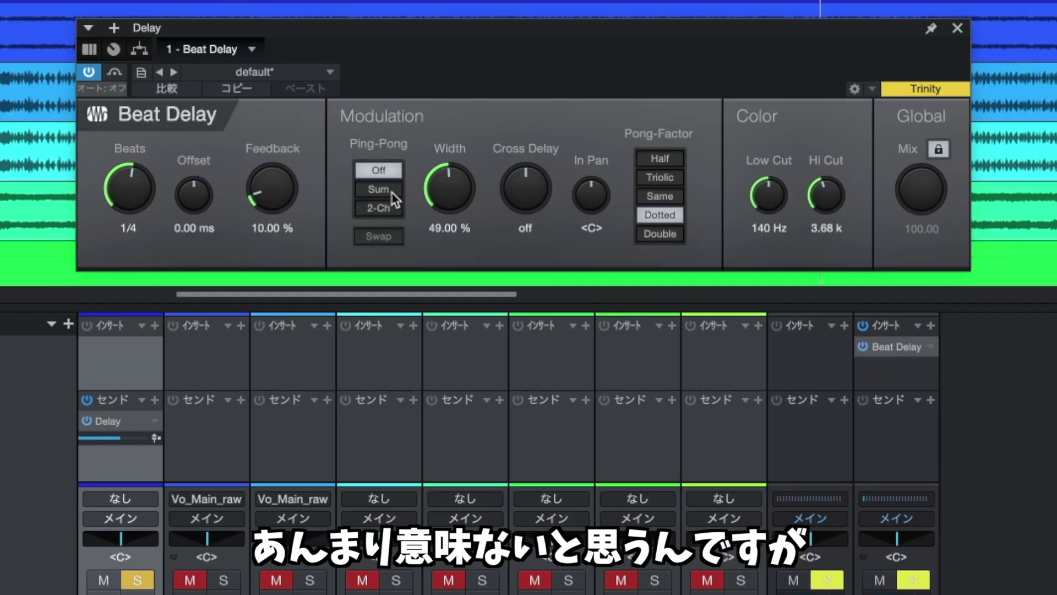
pyautogui.moveTo(462, 189); pyautogui.dragTo(593, 81)
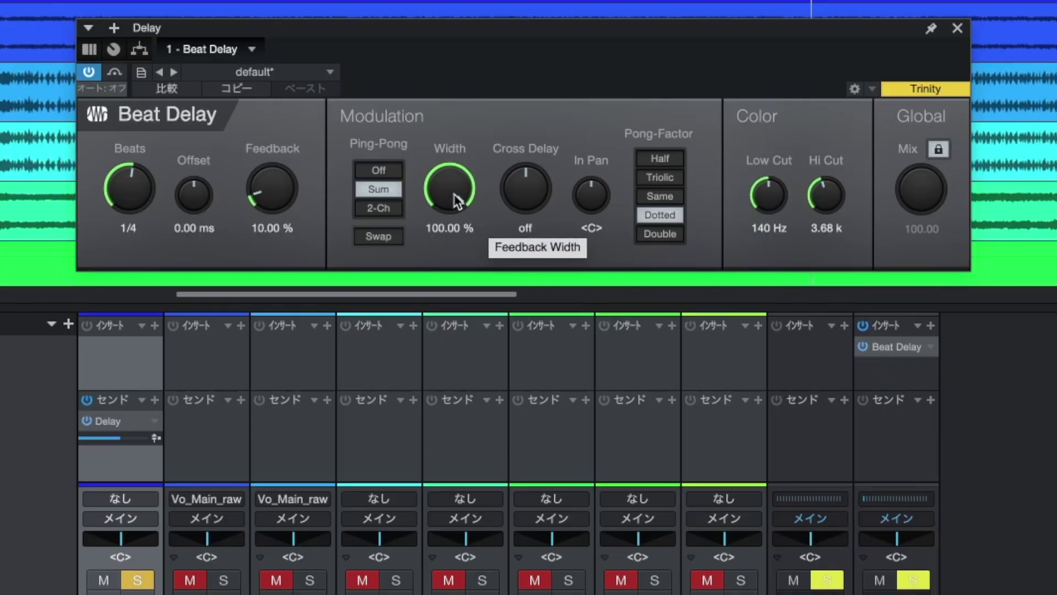
pyautogui.moveTo(456, 199); pyautogui.dragTo(454, 290)
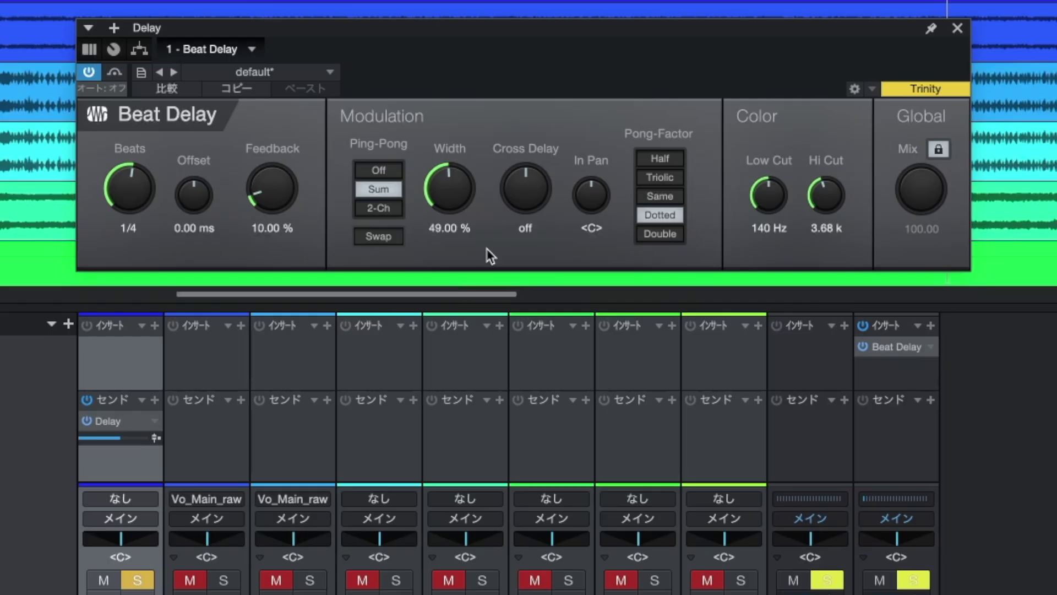
pyautogui.moveTo(455, 204); pyautogui.dragTo(477, 45)
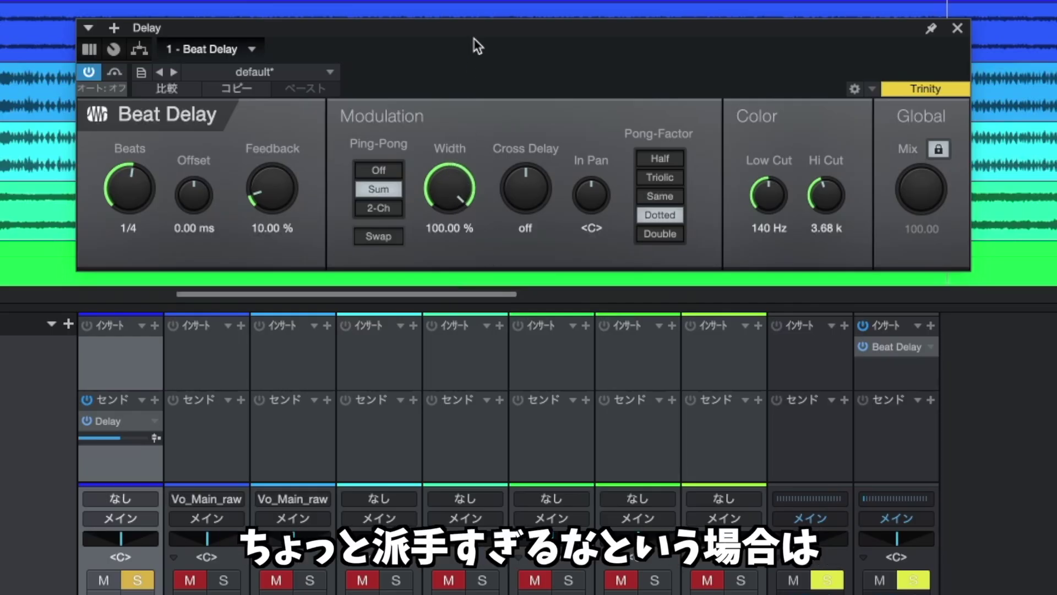
pyautogui.moveTo(452, 190); pyautogui.dragTo(488, 333)
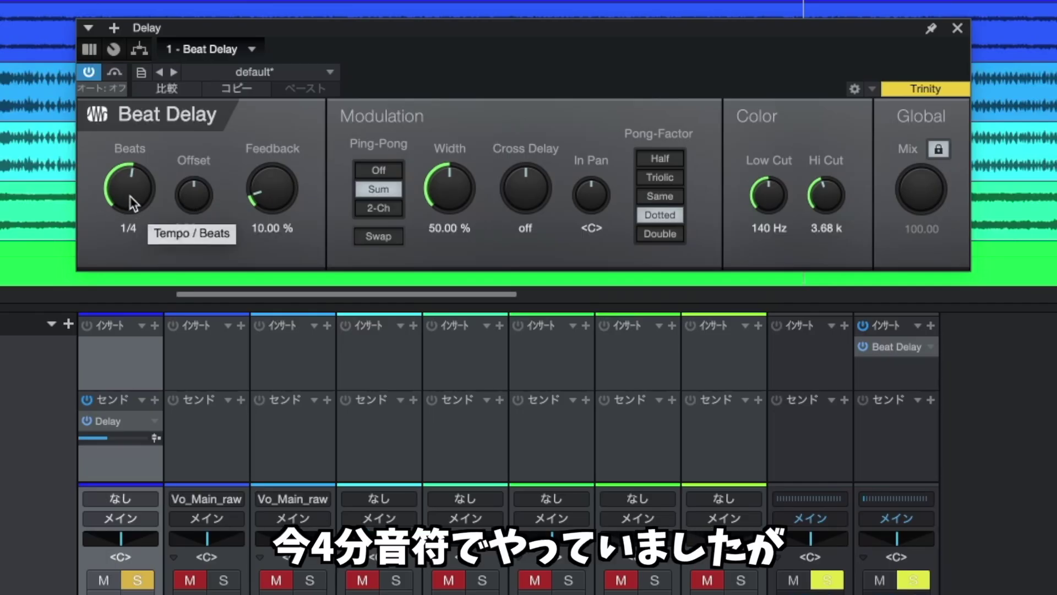
# - Set the Beat Delay Beats to a dotted eighth (1/8 D) and play the soloed vocal from bar 105
pyautogui.moveTo(132, 204)
pyautogui.mouseDown()
pyautogui.moveTo(129, 192)
pyautogui.moveTo(122, 200)
pyautogui.mouseUp()
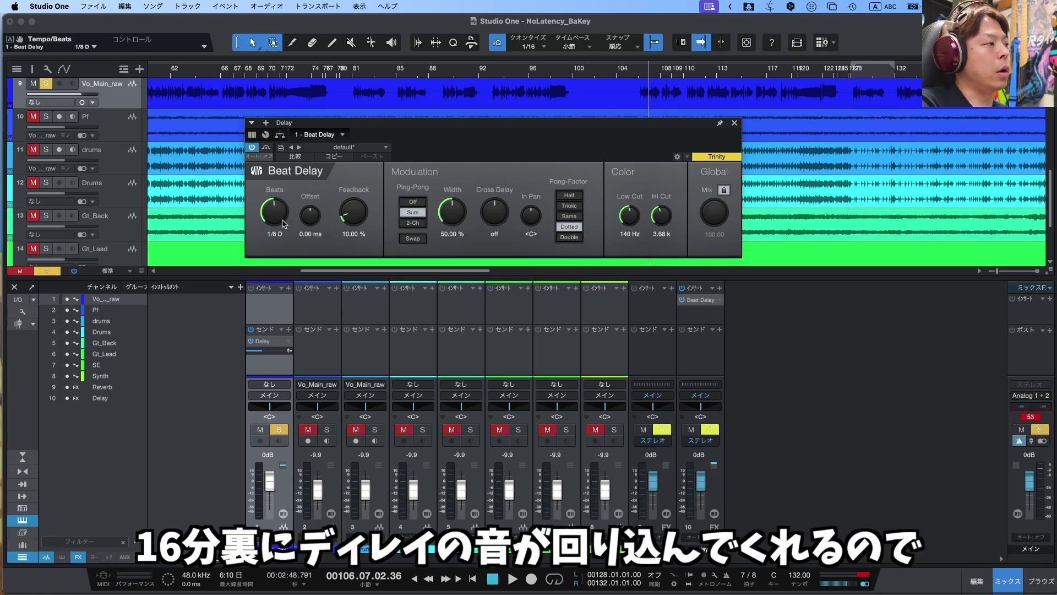
pyautogui.click(636, 77)
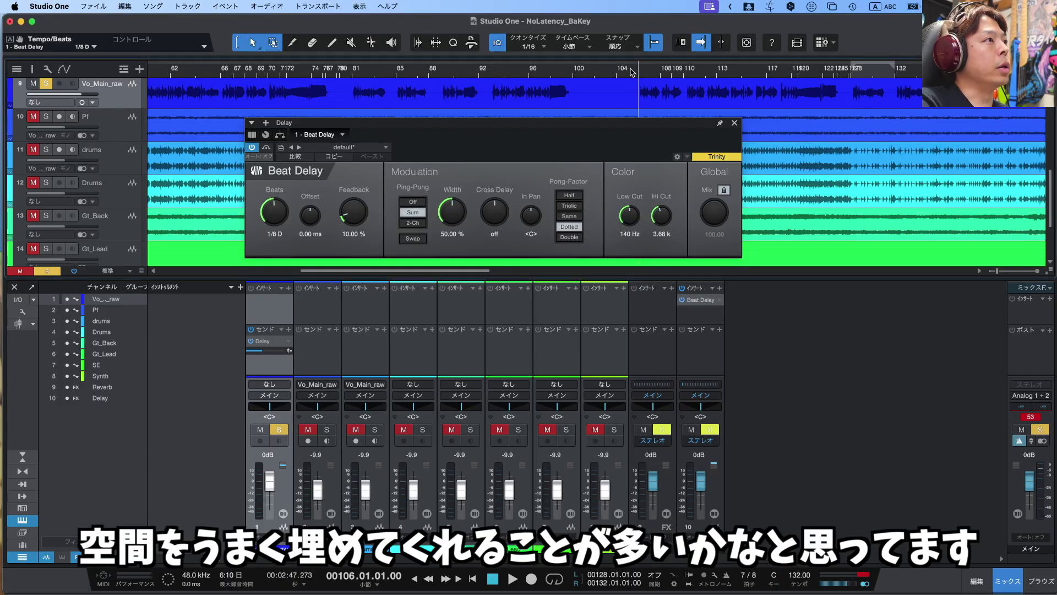
pyautogui.click(628, 73)
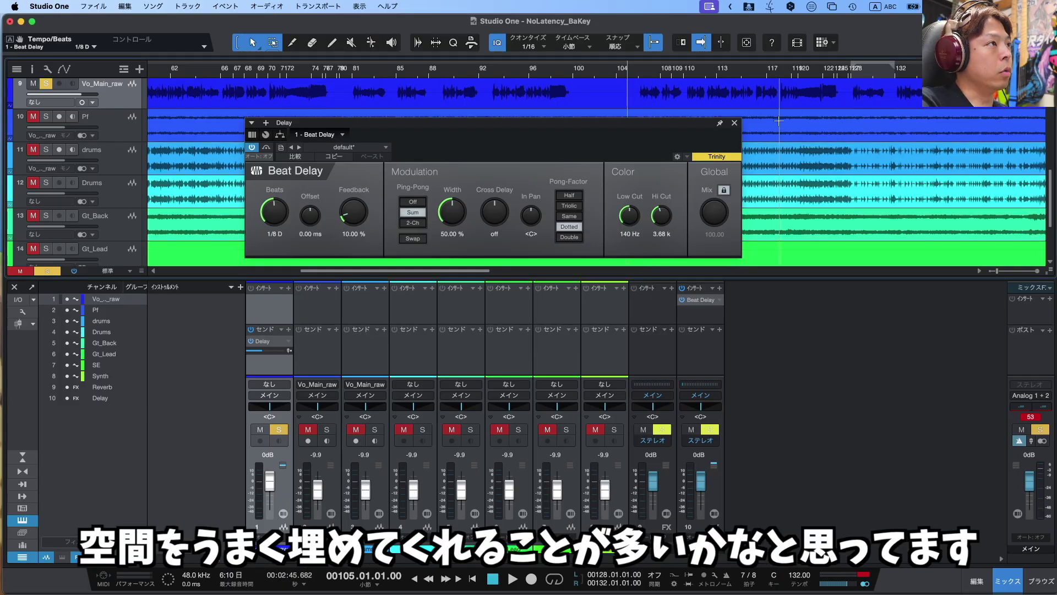
pyautogui.press('space')
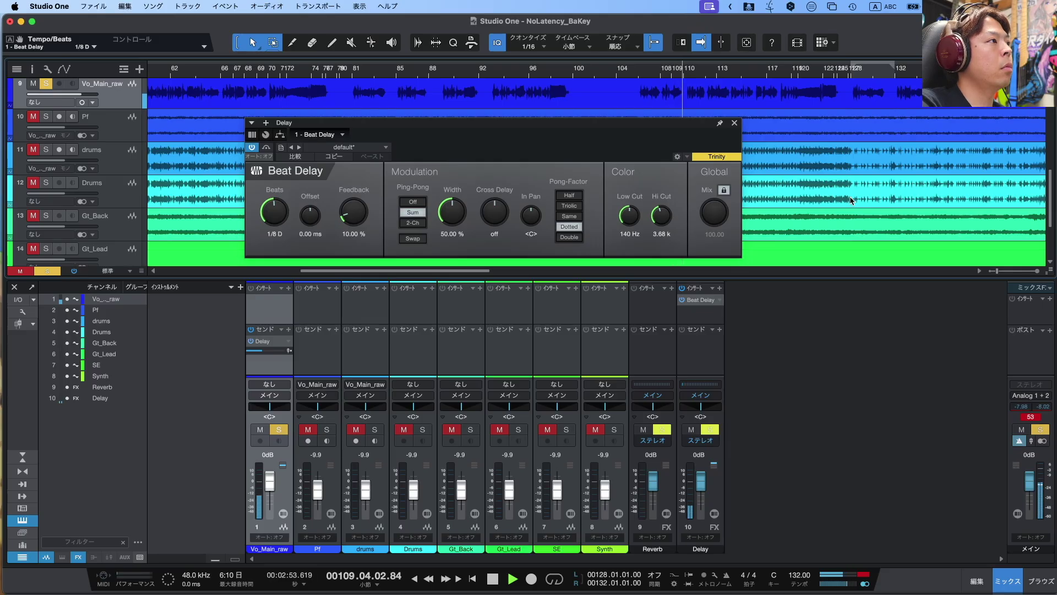
pyautogui.press('space')
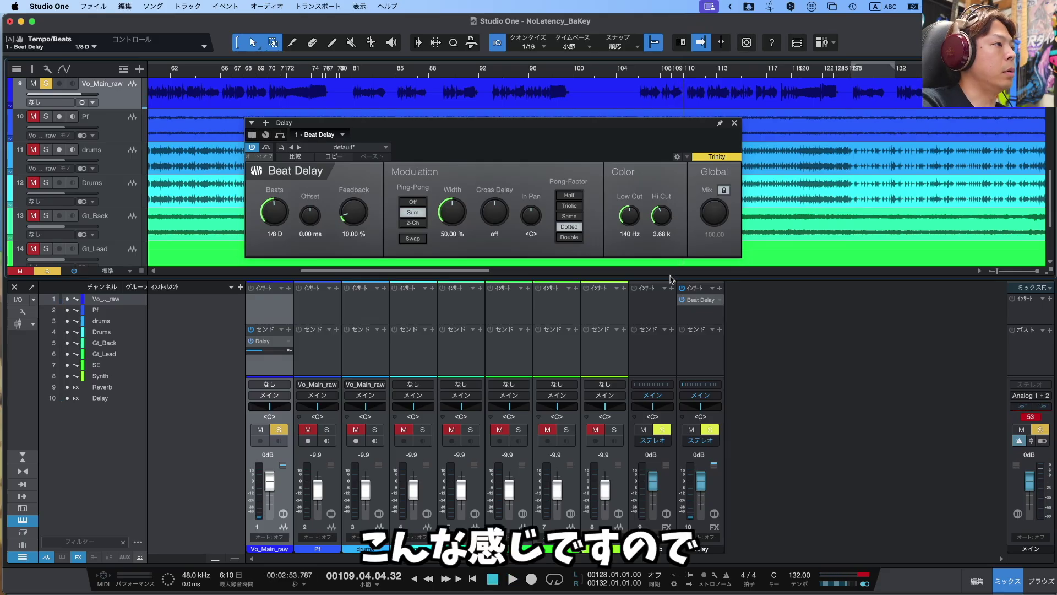
# - Set the Beat Delay Beats to 1/16 and play the soloed vocal from bar 106
pyautogui.moveTo(276, 214); pyautogui.dragTo(270, 228)
pyautogui.click(640, 76)
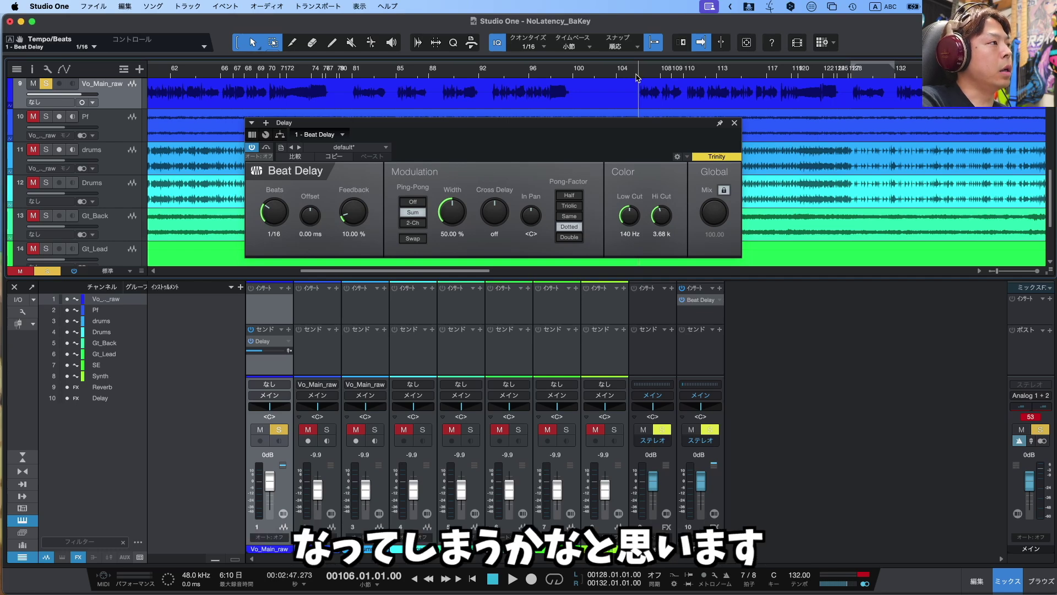
pyautogui.press('space')
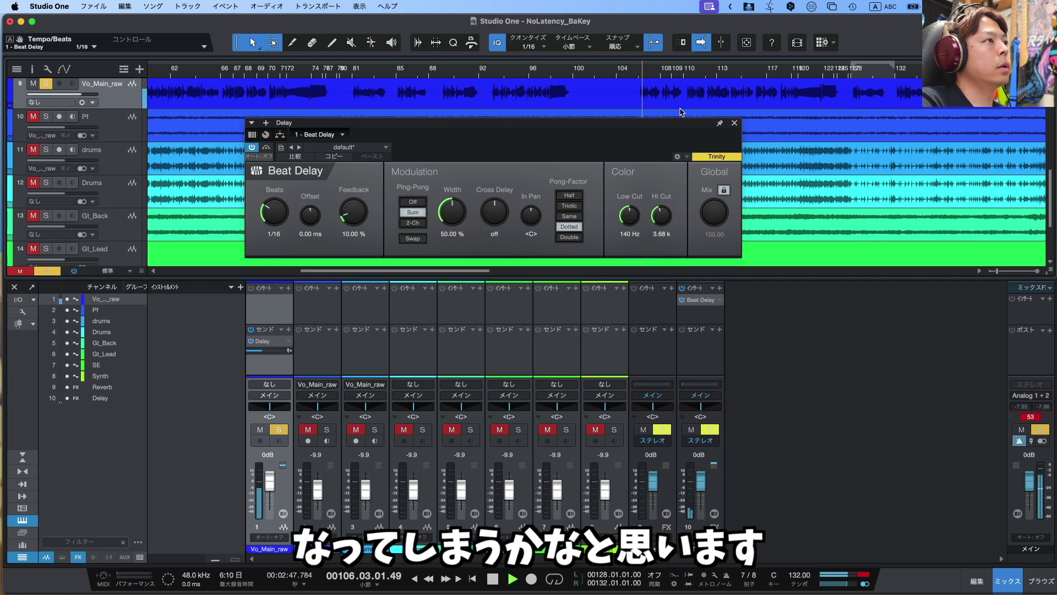
# - Raise the vocal's Delay send to -6.3 dB and set the Beat Delay Beats to 1/4
pyautogui.moveTo(274, 346); pyautogui.dragTo(270, 355)
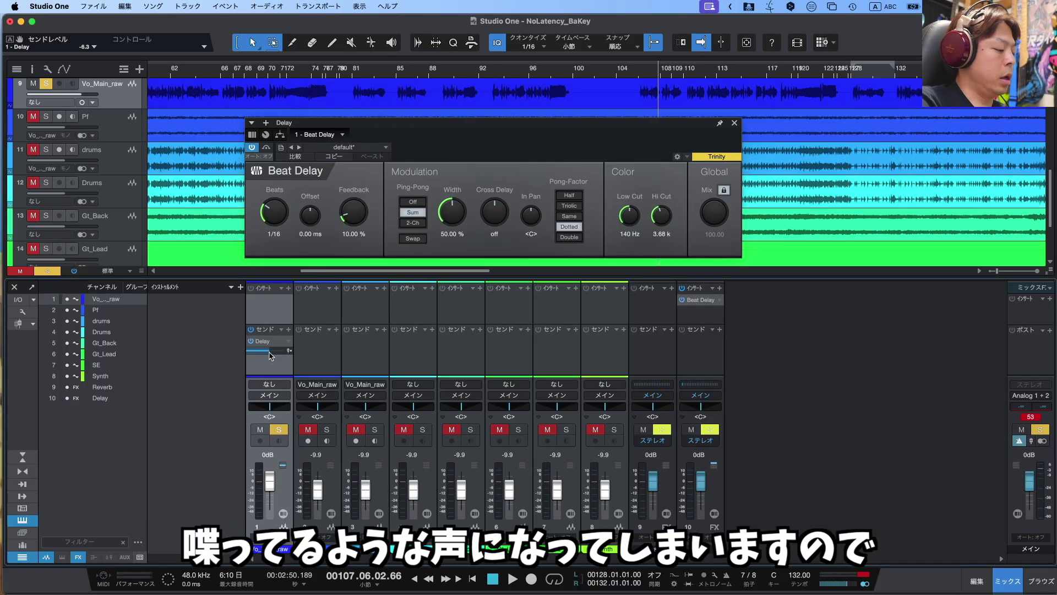
pyautogui.moveTo(278, 215); pyautogui.dragTo(282, 204)
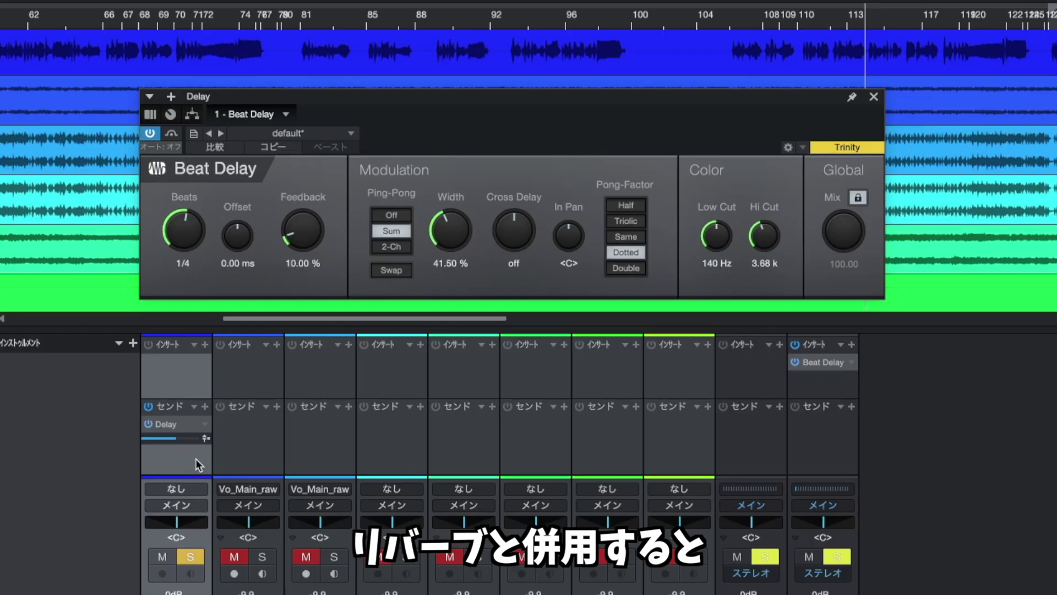
# - Add a send from Vo_Main_raw to the Reverb channel and insert Room Reverb on that channel
pyautogui.click(206, 408)
pyautogui.click(231, 443)
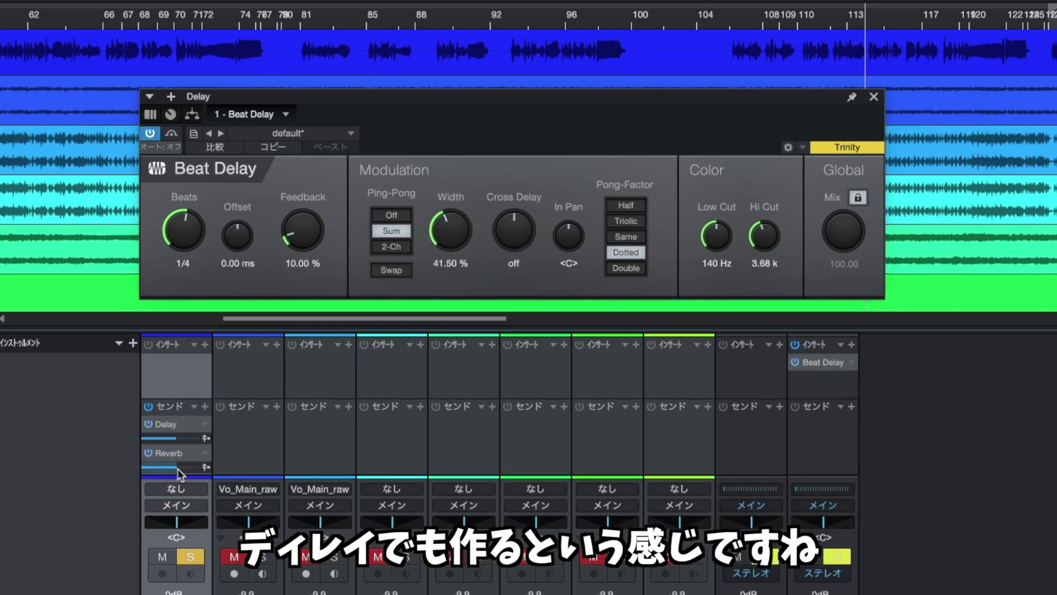
pyautogui.click(778, 345)
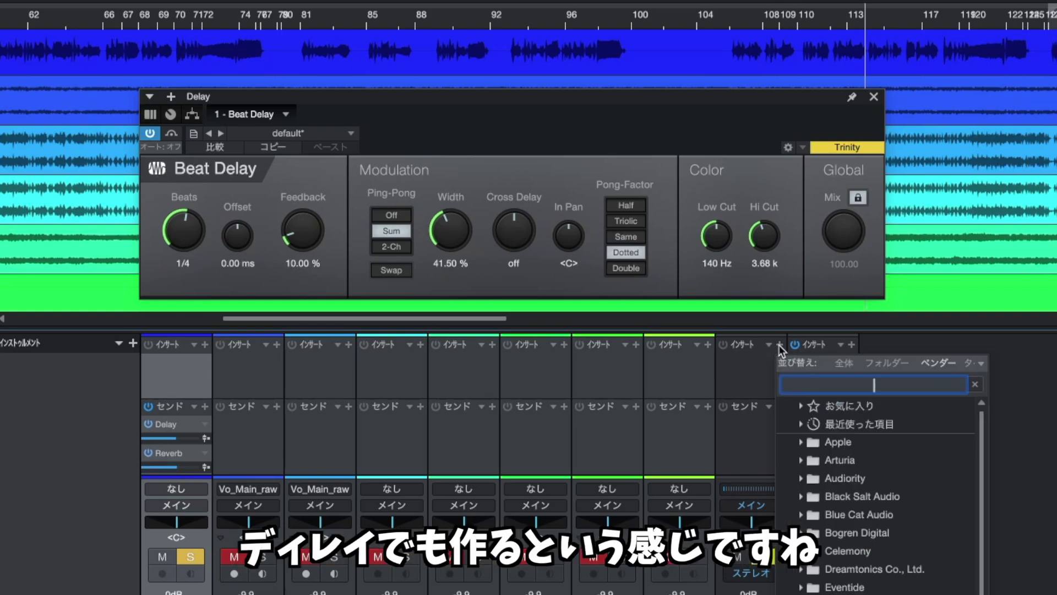
pyautogui.write('reverb')
pyautogui.press('Return')
# - Load the Recital Hall preset in Room Reverb and close the plug-in window
pyautogui.click(344, 47)
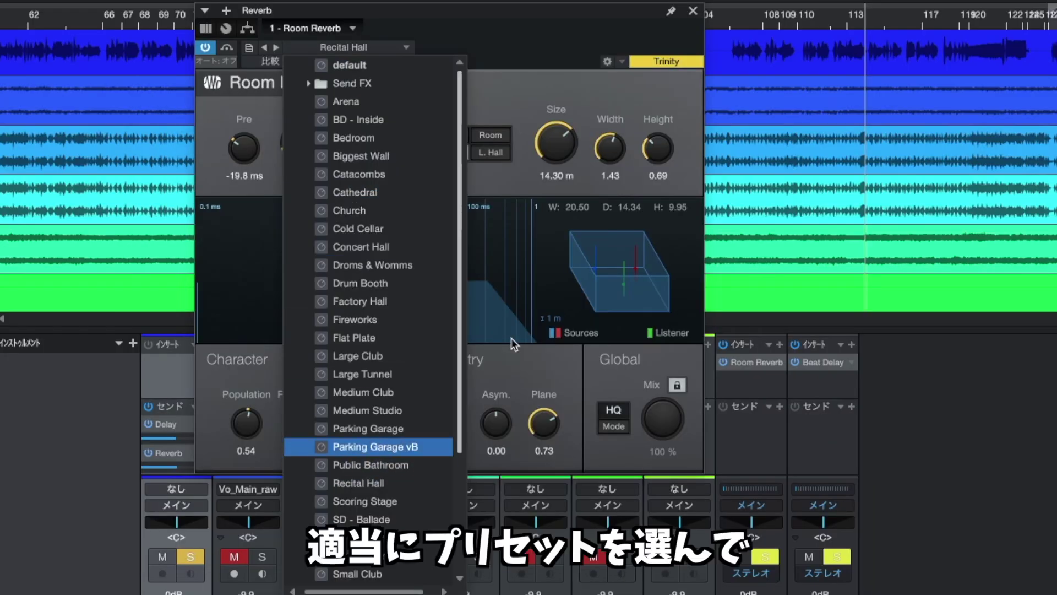
pyautogui.click(430, 483)
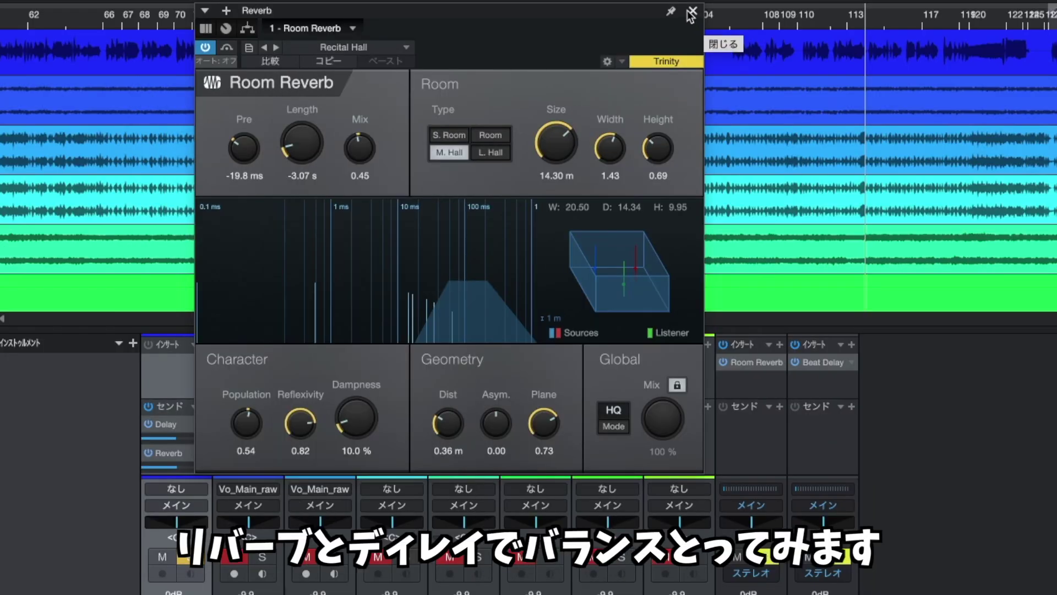
pyautogui.click(691, 15)
# - Bring the vocal's Delay send all the way down and lower its Reverb send to a subtle level
pyautogui.moveTo(168, 437); pyautogui.dragTo(161, 468)
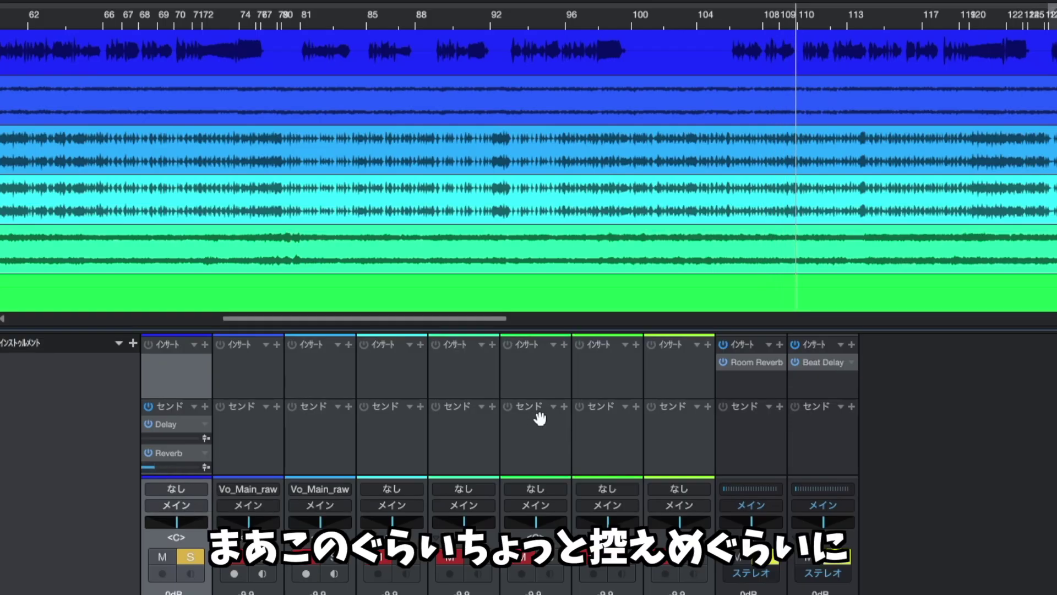
# - Raise the Room Reverb Length to -375 ms, then shorten it a little and replay the vocal
pyautogui.click(748, 363)
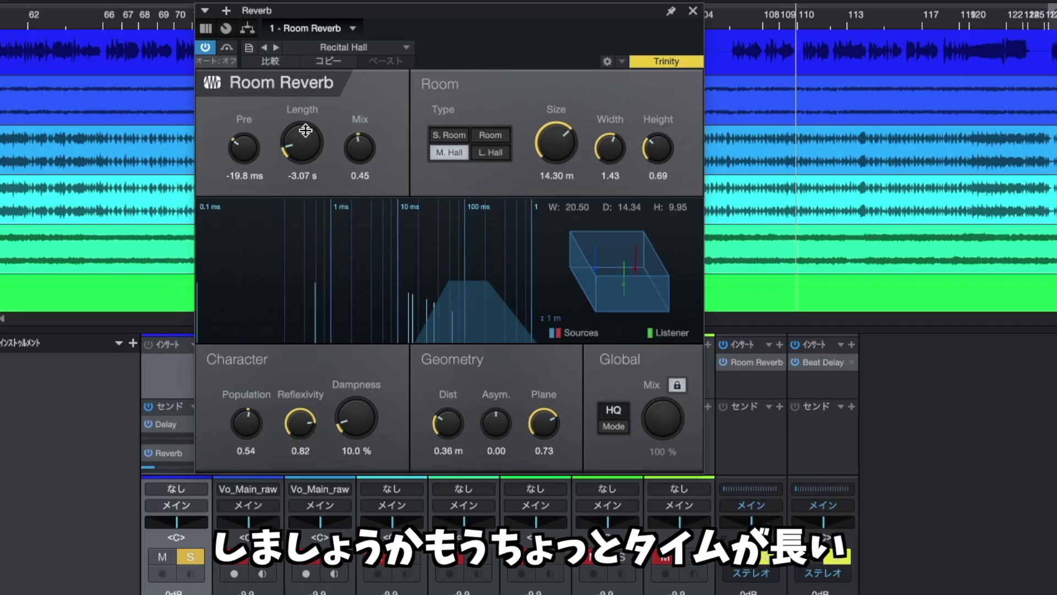
pyautogui.moveTo(306, 130); pyautogui.dragTo(306, 122)
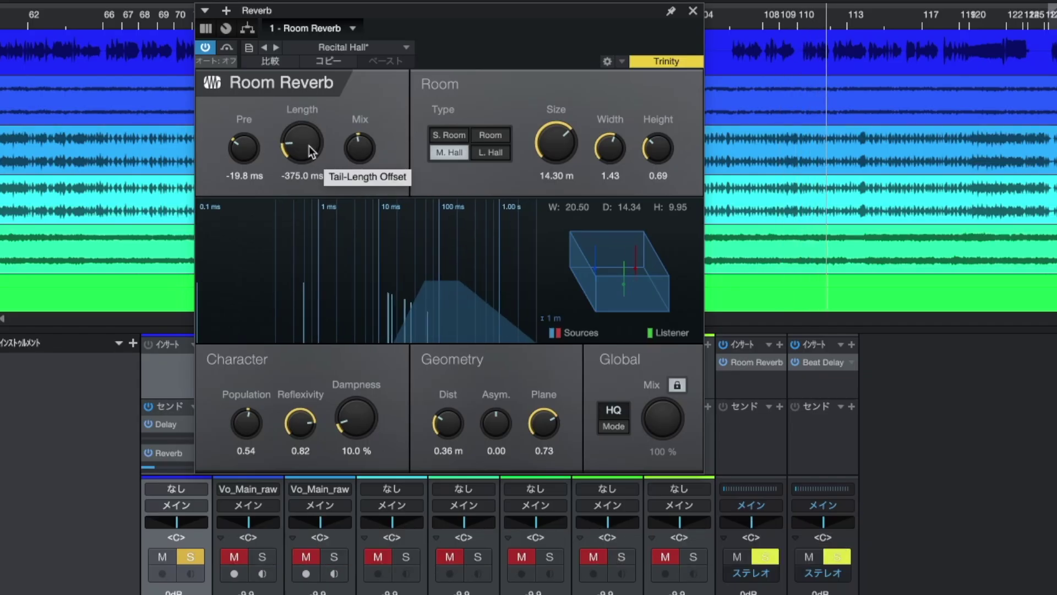
pyautogui.moveTo(312, 151); pyautogui.dragTo(312, 181)
pyautogui.click(775, 21)
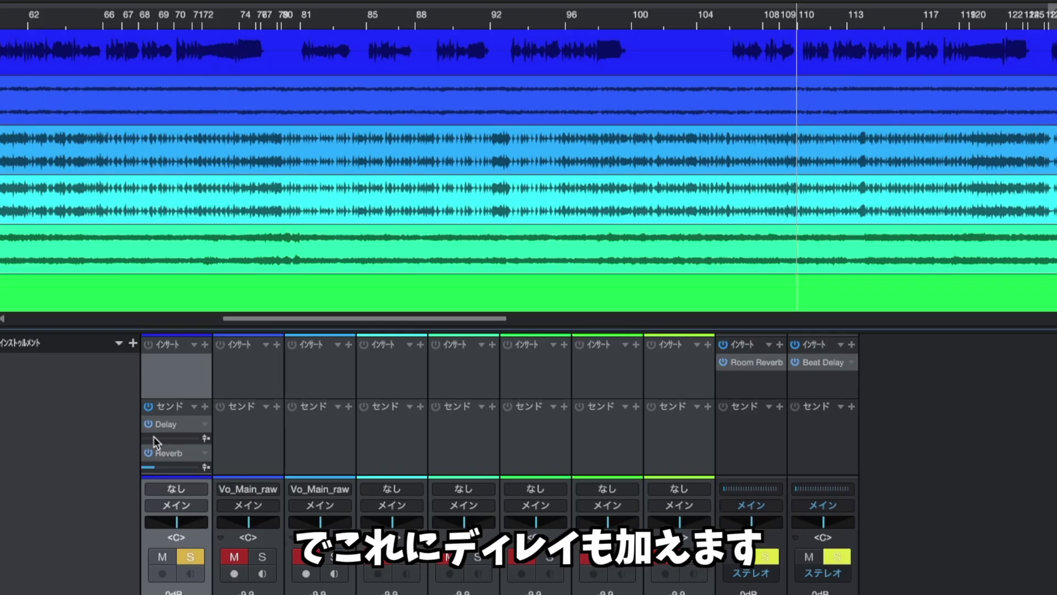
# - Raise the vocal's Delay send slightly to blend with the reverb and play from around bar 106
pyautogui.moveTo(154, 436); pyautogui.dragTo(163, 436)
pyautogui.click(733, 24)
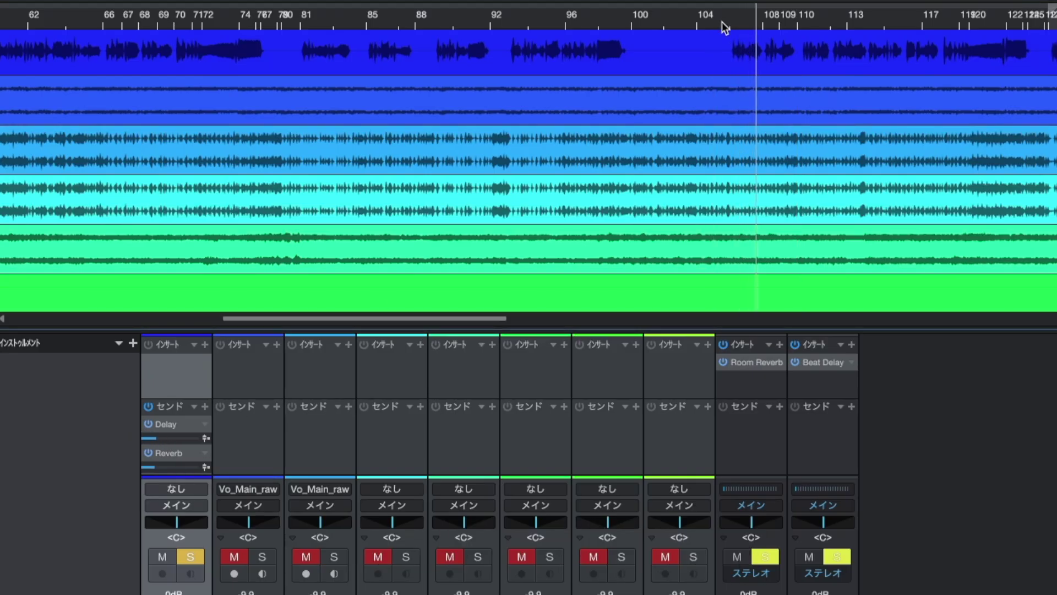
pyautogui.moveTo(154, 470)
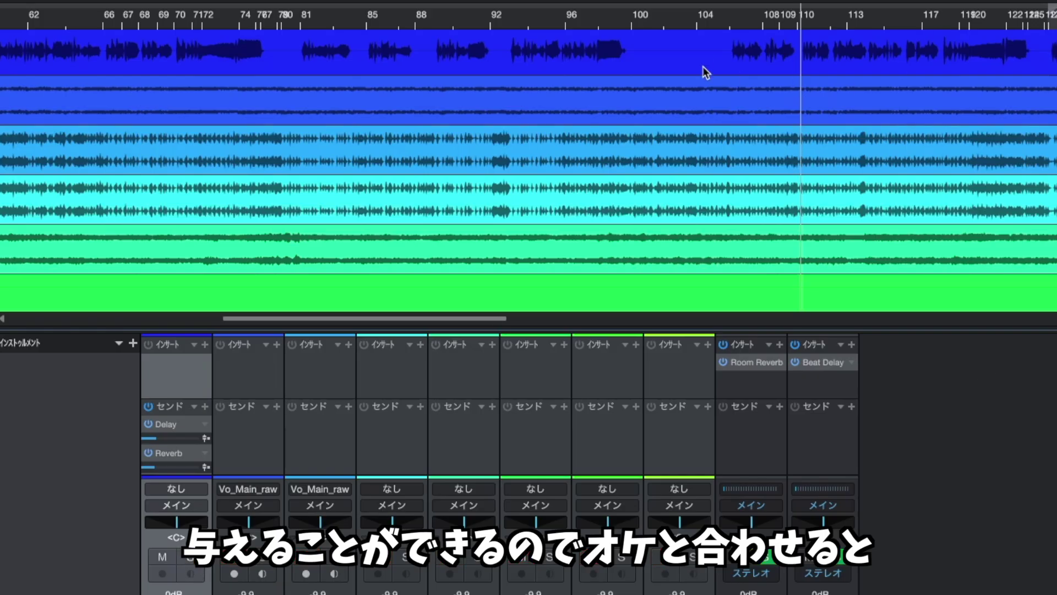
# - Play the full mix from bar 105 and raise the vocal's sends, setting the Reverb send to -25.0 dB
pyautogui.click(721, 25)
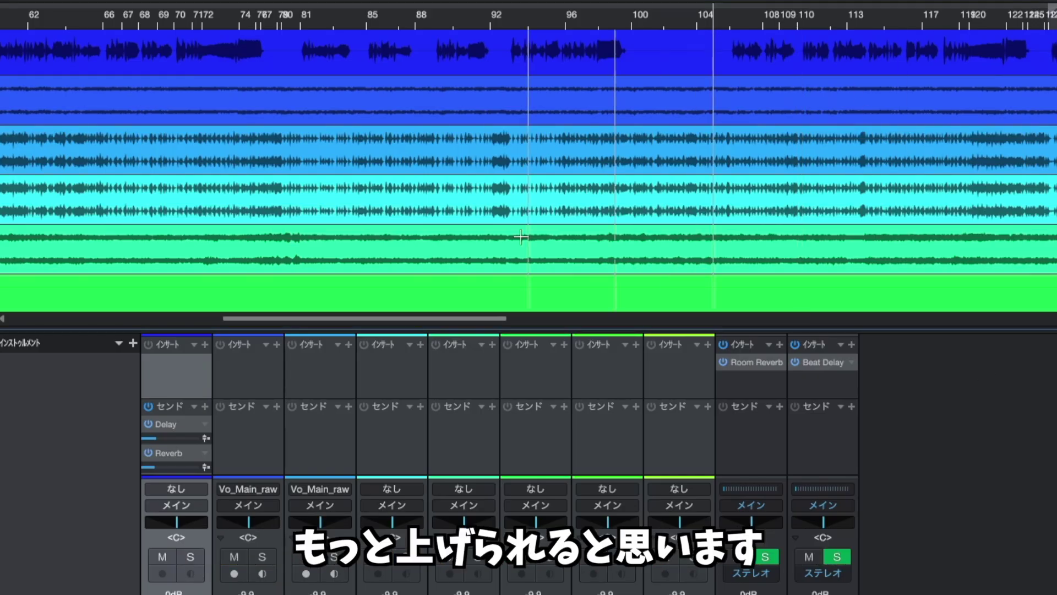
pyautogui.moveTo(154, 466)
pyautogui.mouseDown()
pyautogui.moveTo(162, 438)
pyautogui.moveTo(165, 468)
pyautogui.moveTo(170, 437)
pyautogui.moveTo(167, 466)
pyautogui.moveTo(171, 438)
pyautogui.moveTo(161, 468)
pyautogui.mouseUp()
pyautogui.moveTo(172, 464)
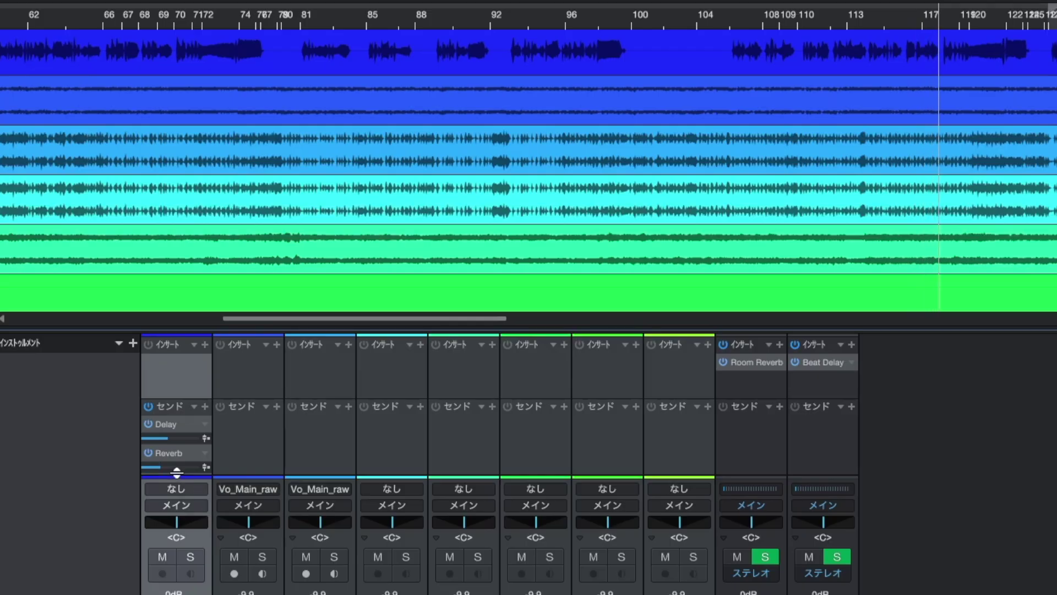
# - Solo Vo_Main_raw during playback to check the effect balance, clear the solo and stop playback
pyautogui.click(191, 556)
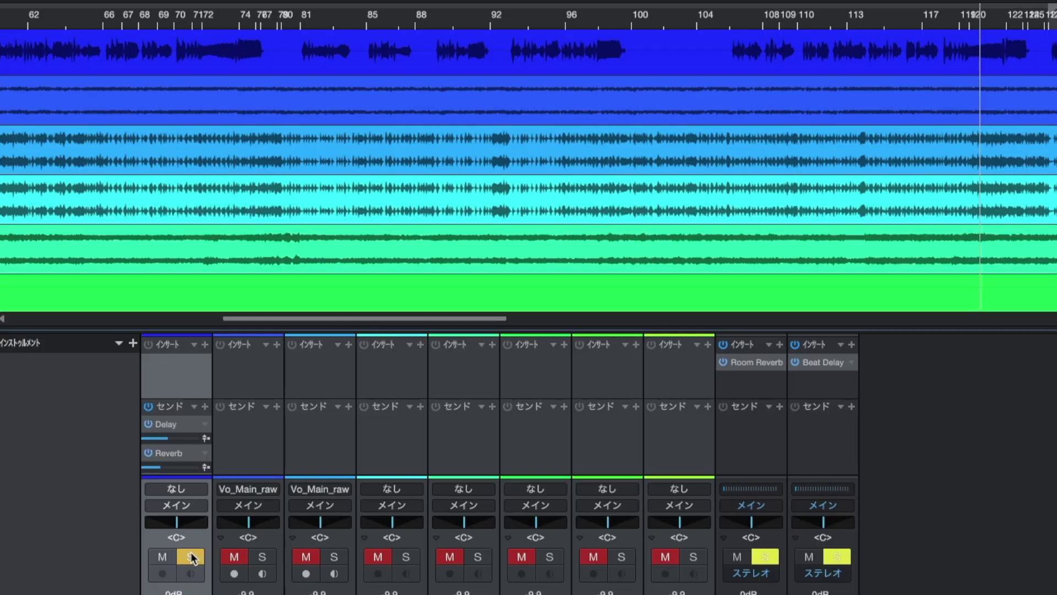
pyautogui.click(191, 557)
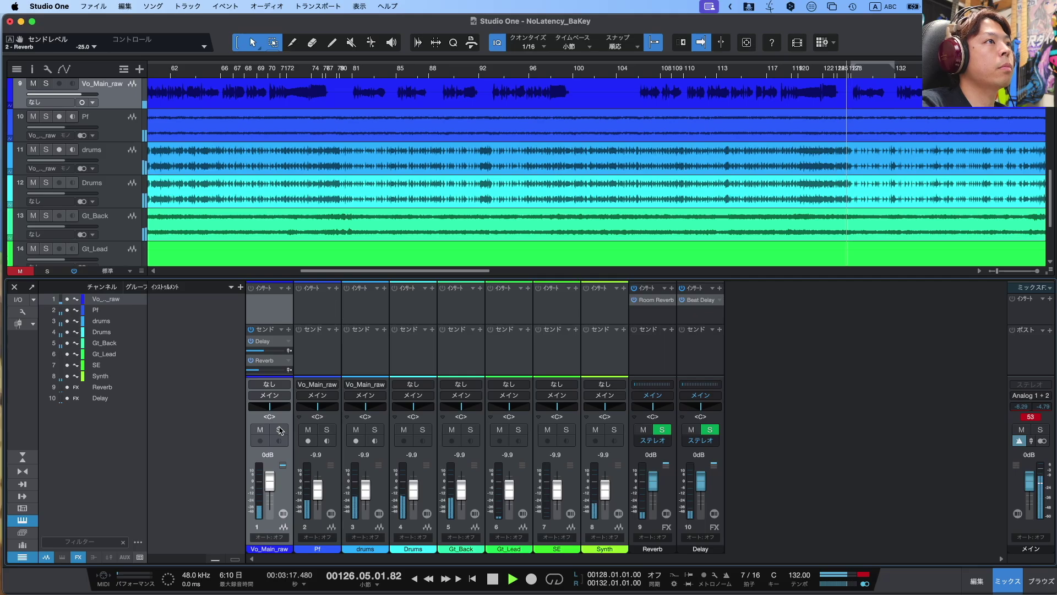
pyautogui.press('space')
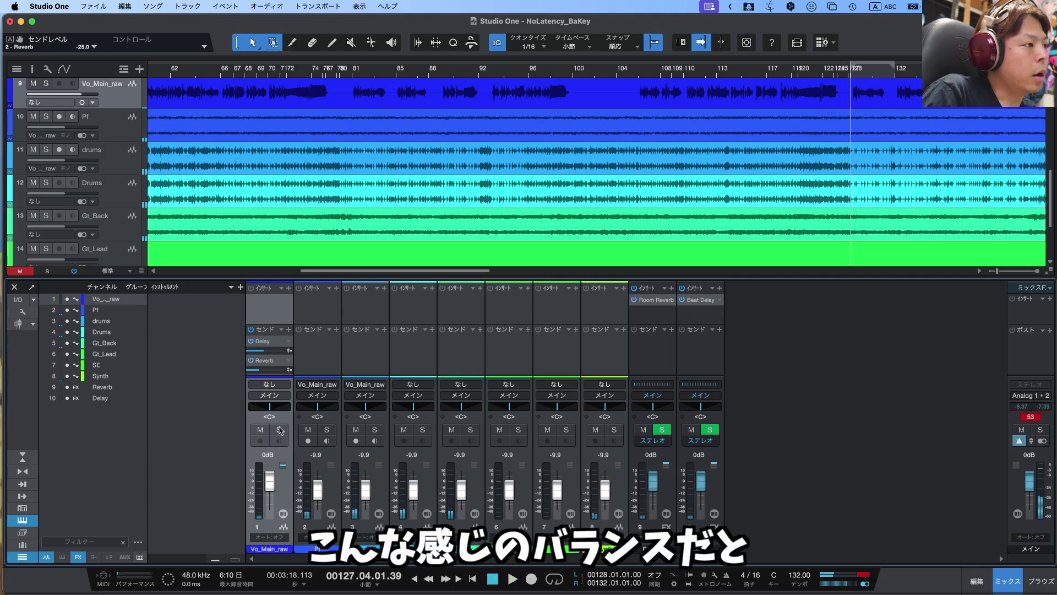